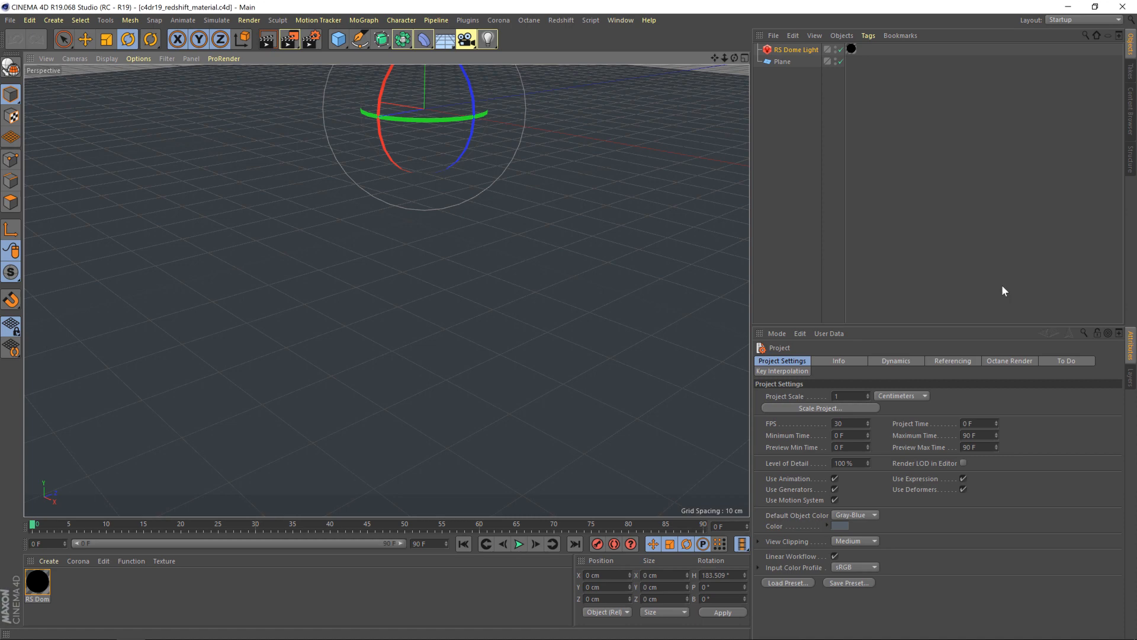
left_click(467, 21)
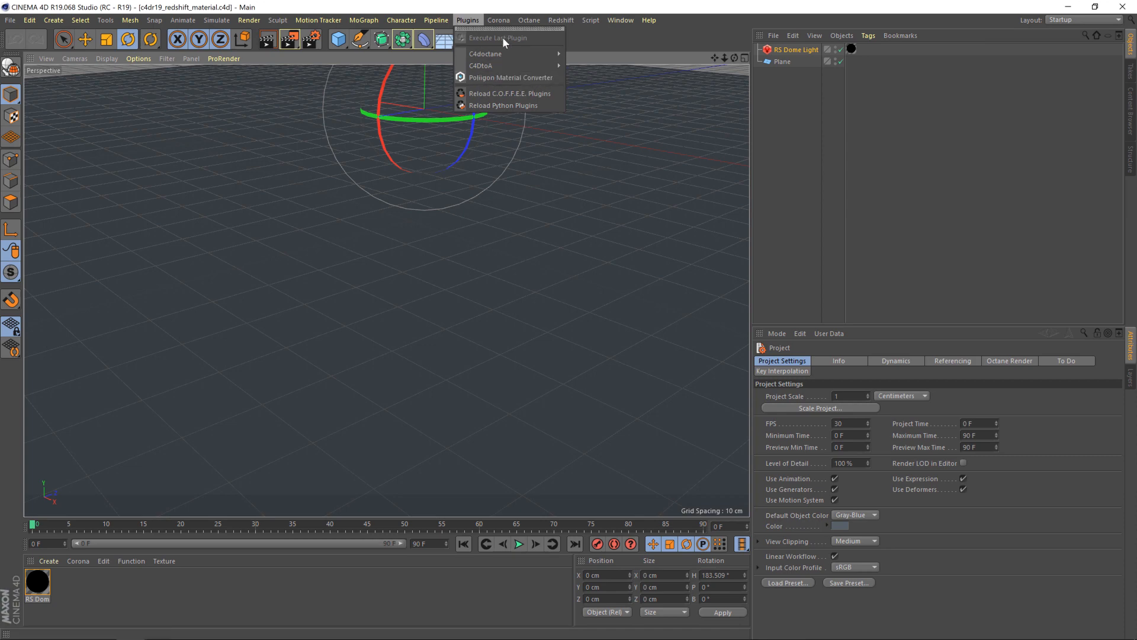
left_click(487, 12)
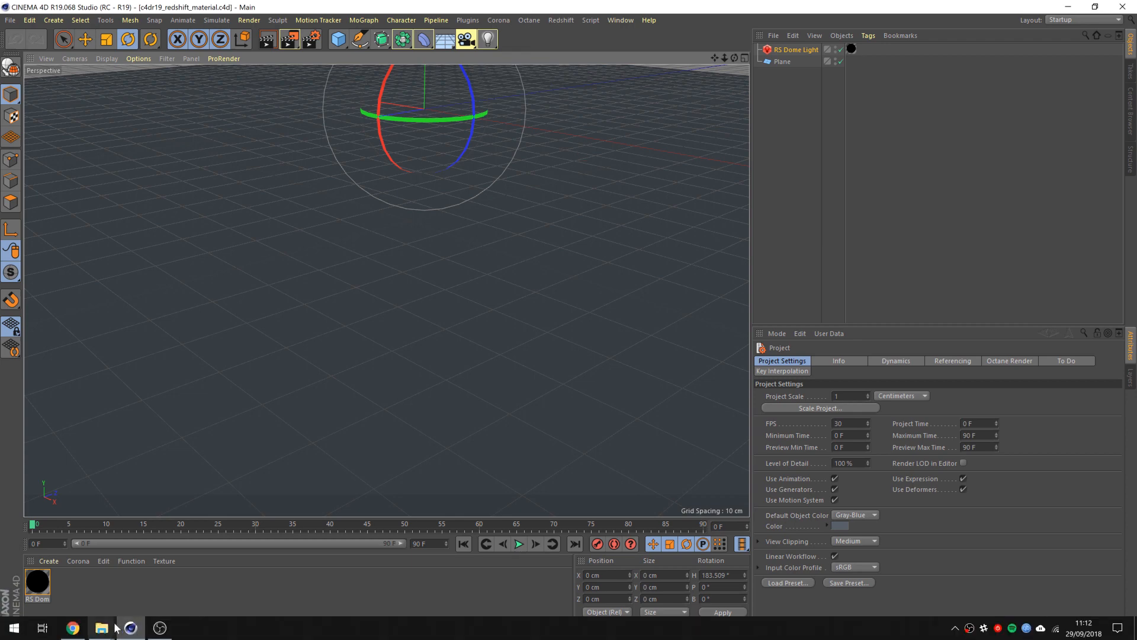
Switch to File Explorer and look through the desktop folder Poliigon_Material_Converter_Cinema4D_Installation_v1.4.2, then return to Cinema 4D
left_click(107, 628)
left_click(154, 578)
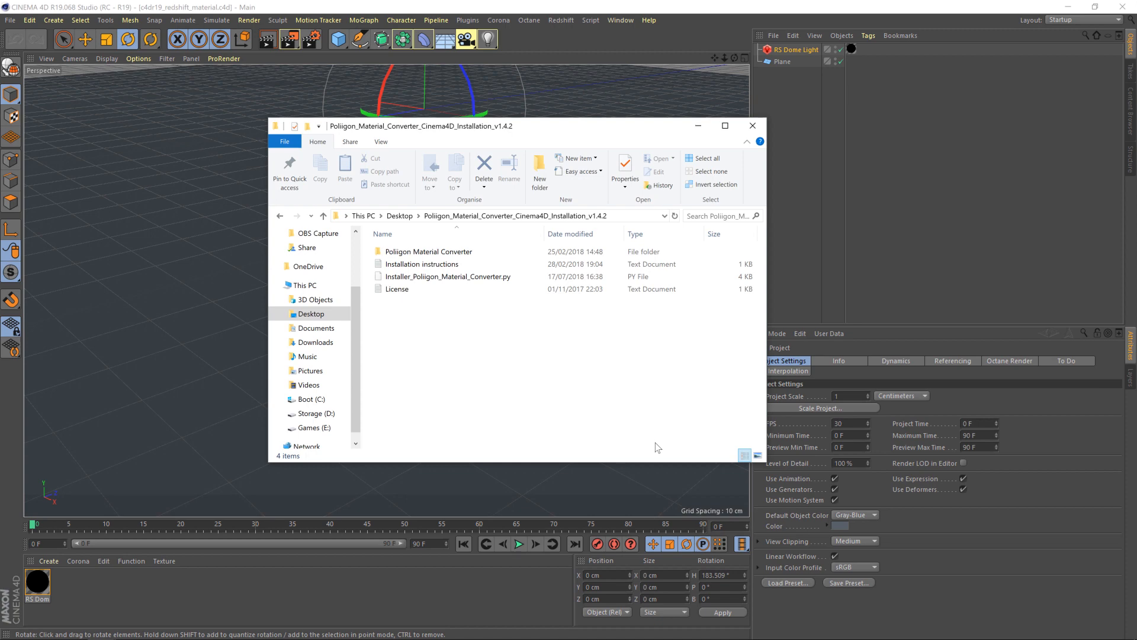
left_click(593, 21)
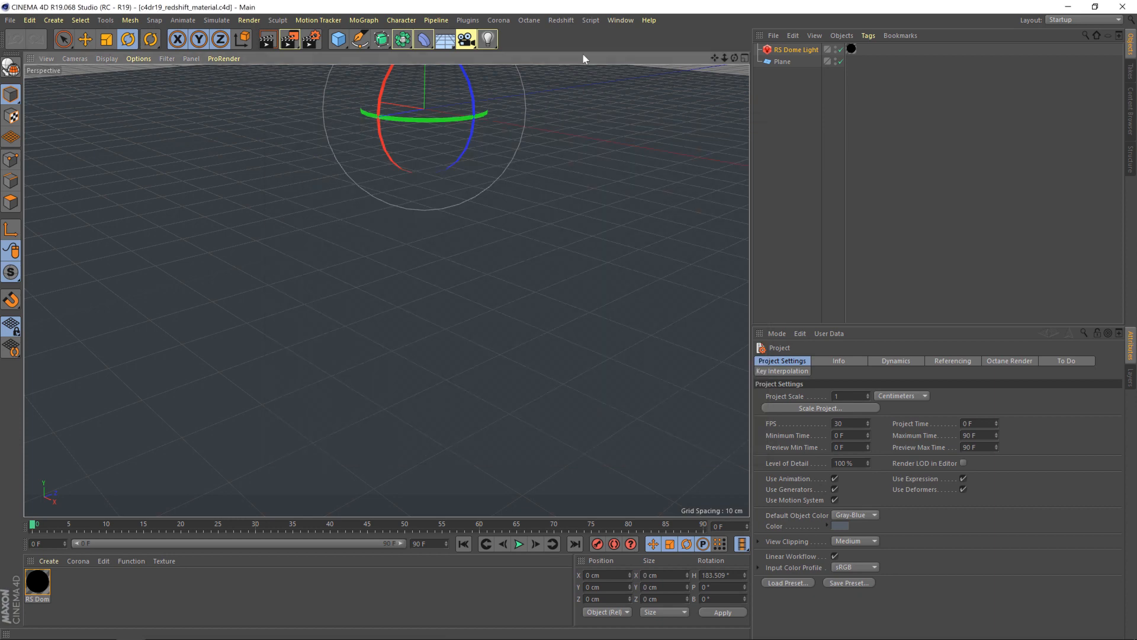
Run the user script Installer_Poliigon_Material_Converter.py from the desktop installation folder and close the converter window
left_click(594, 20)
mouse_move(603, 35)
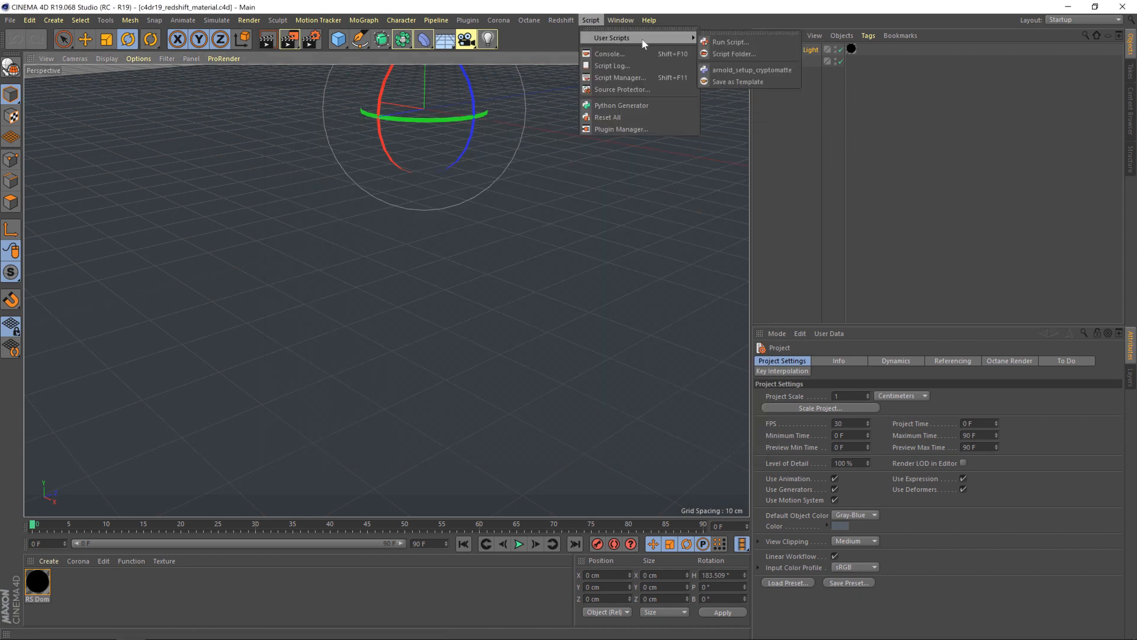
left_click(755, 43)
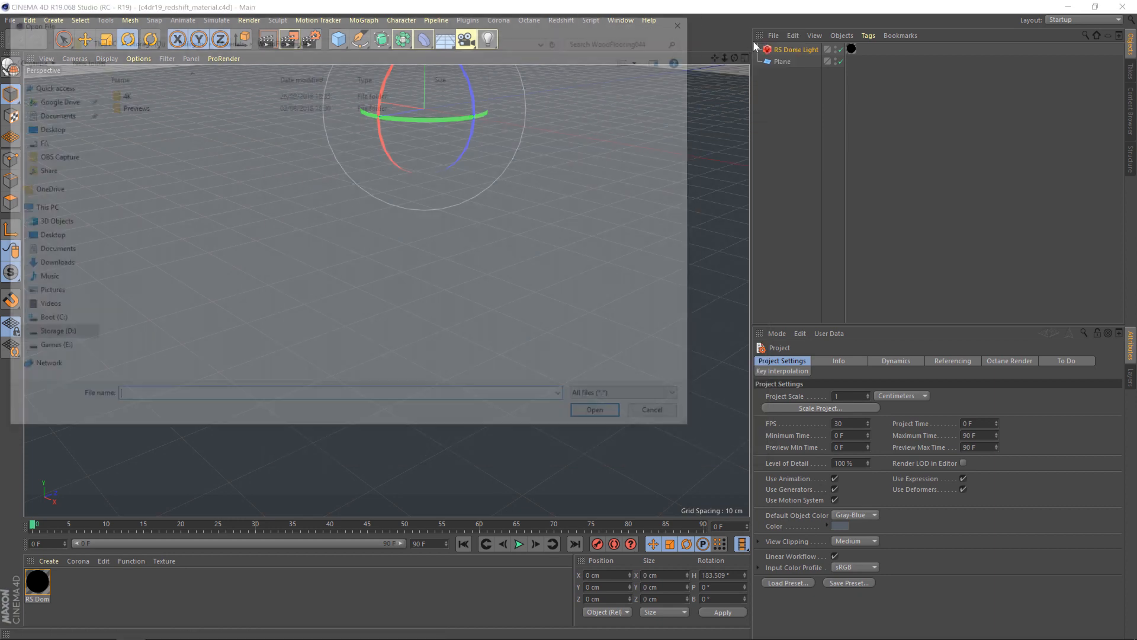
left_click(49, 239)
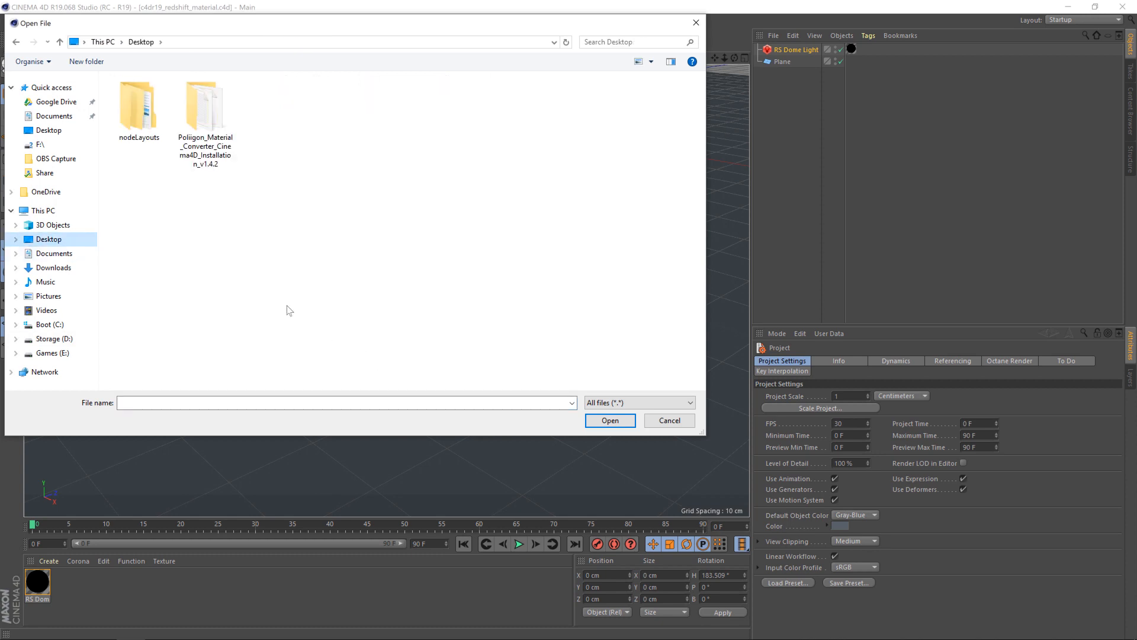
double_click(203, 122)
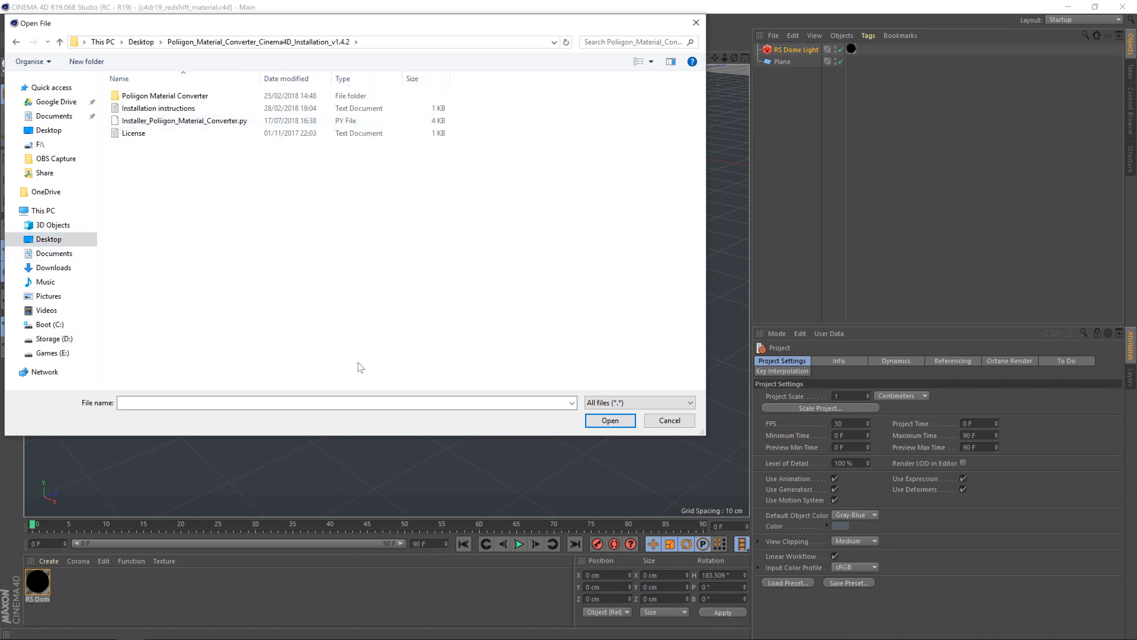
left_click(174, 122)
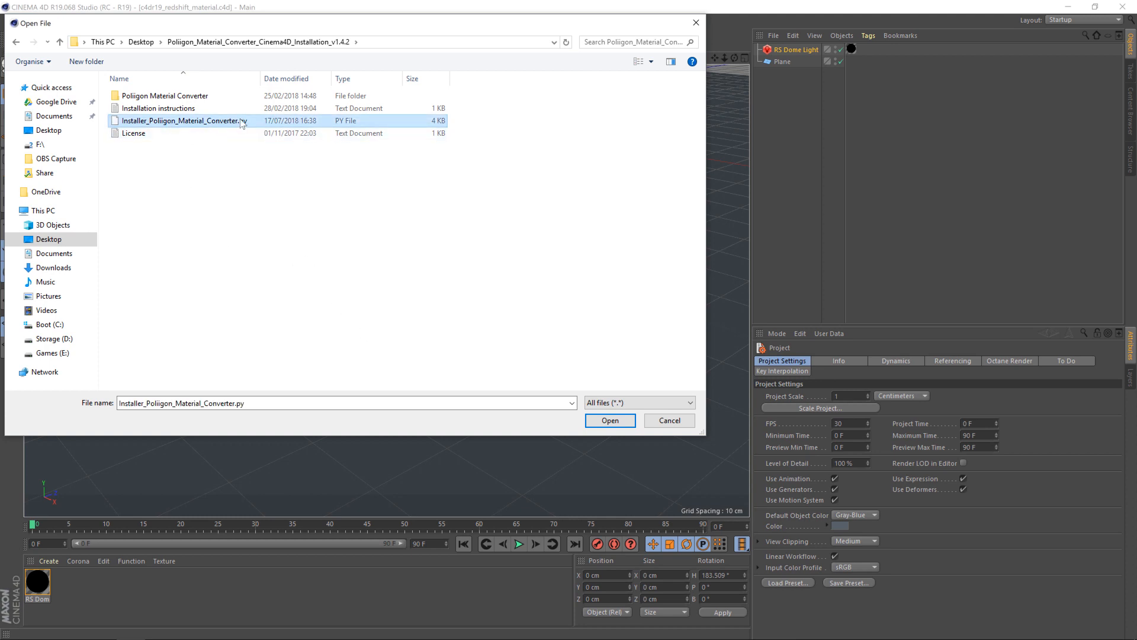
left_click(613, 423)
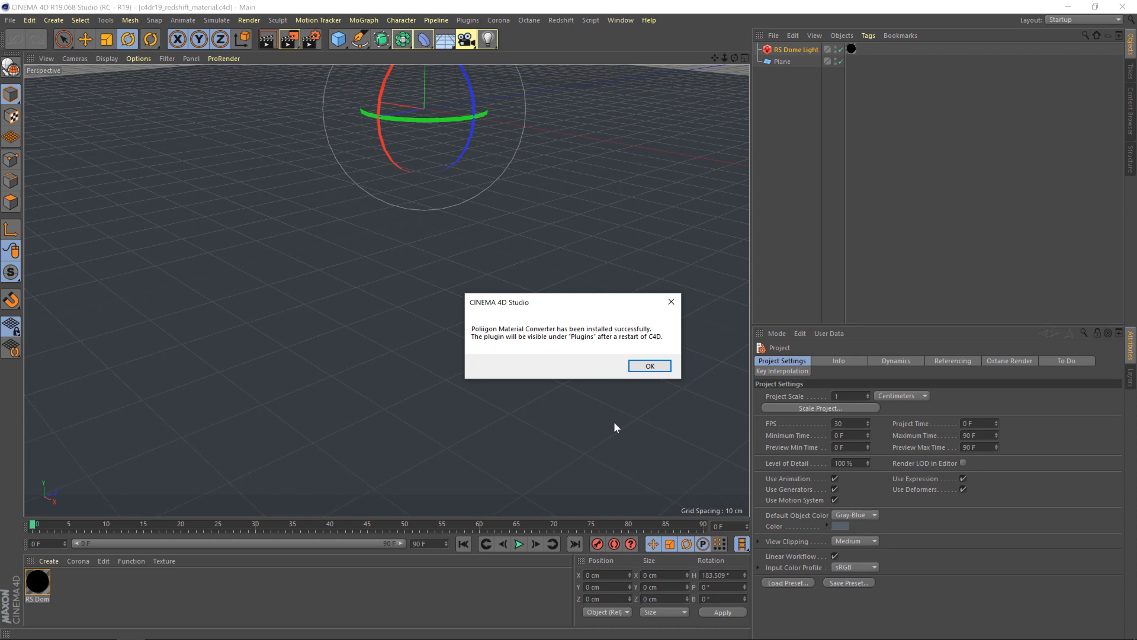
left_click(649, 366)
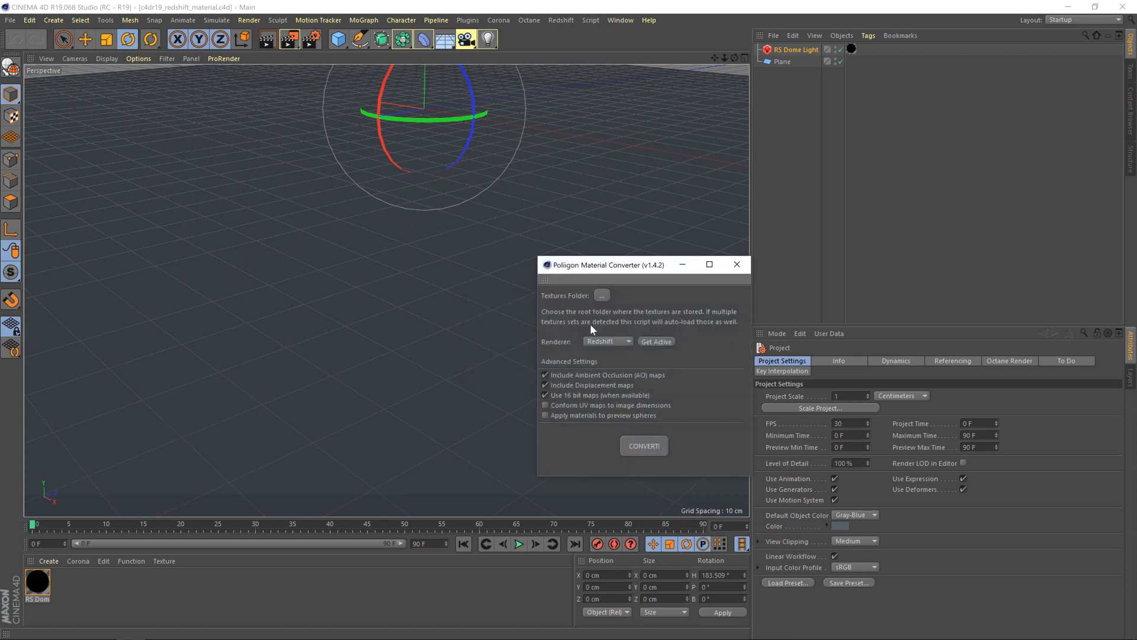
left_click_drag(645, 265, 583, 125)
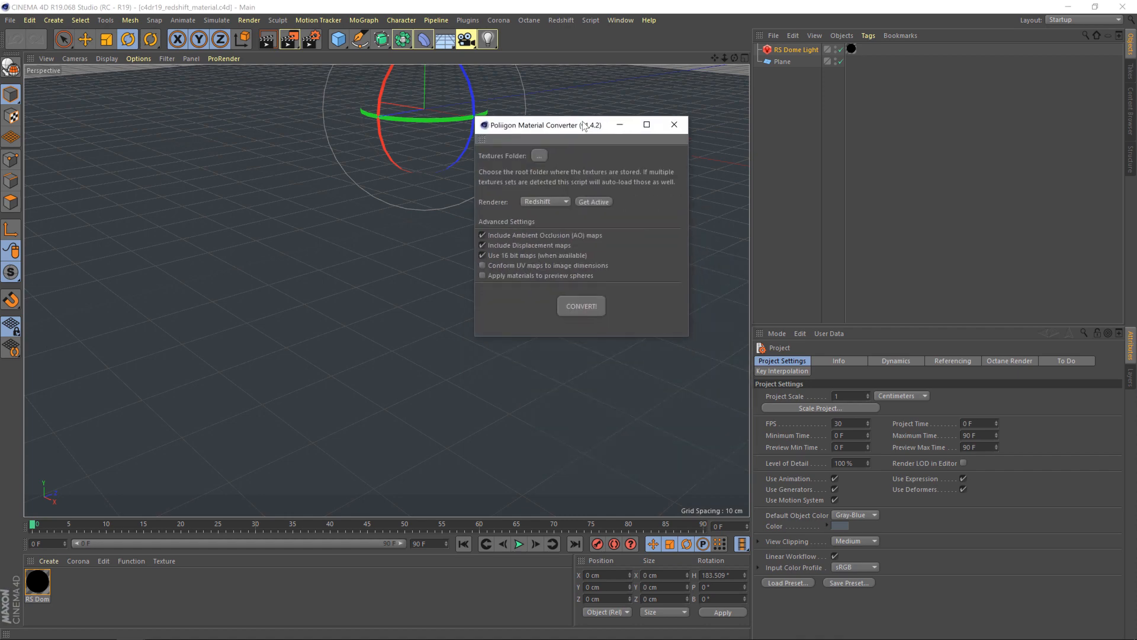
left_click(674, 125)
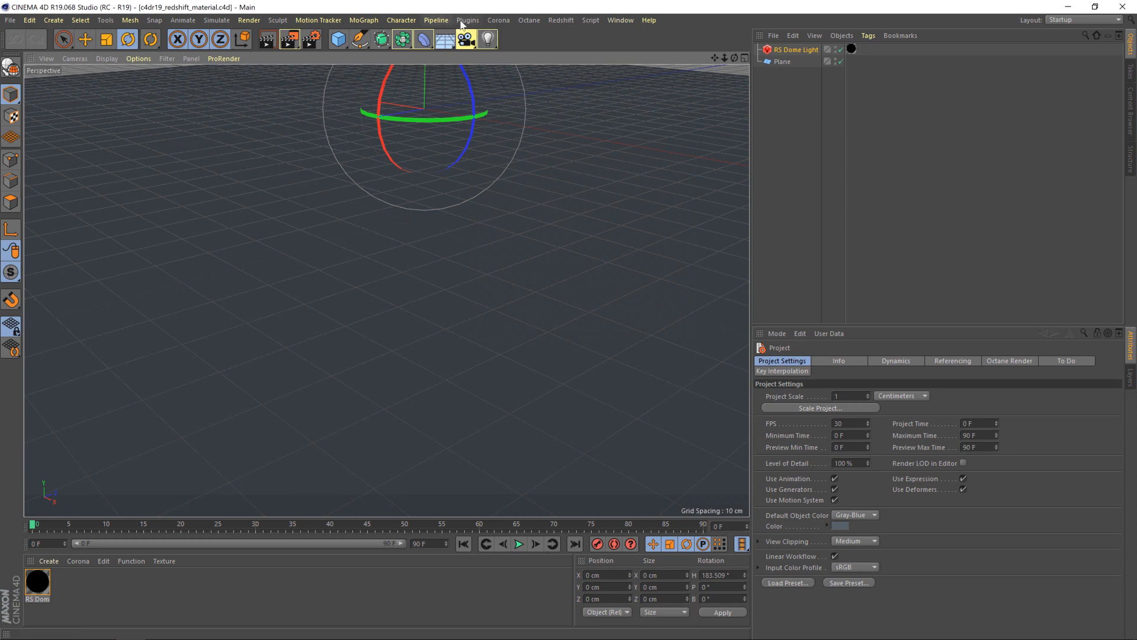
Launch the Poliigon Material Converter plugin and set its textures folder to D:\Poliigon\Materials\WoodFlooring044
left_click(463, 20)
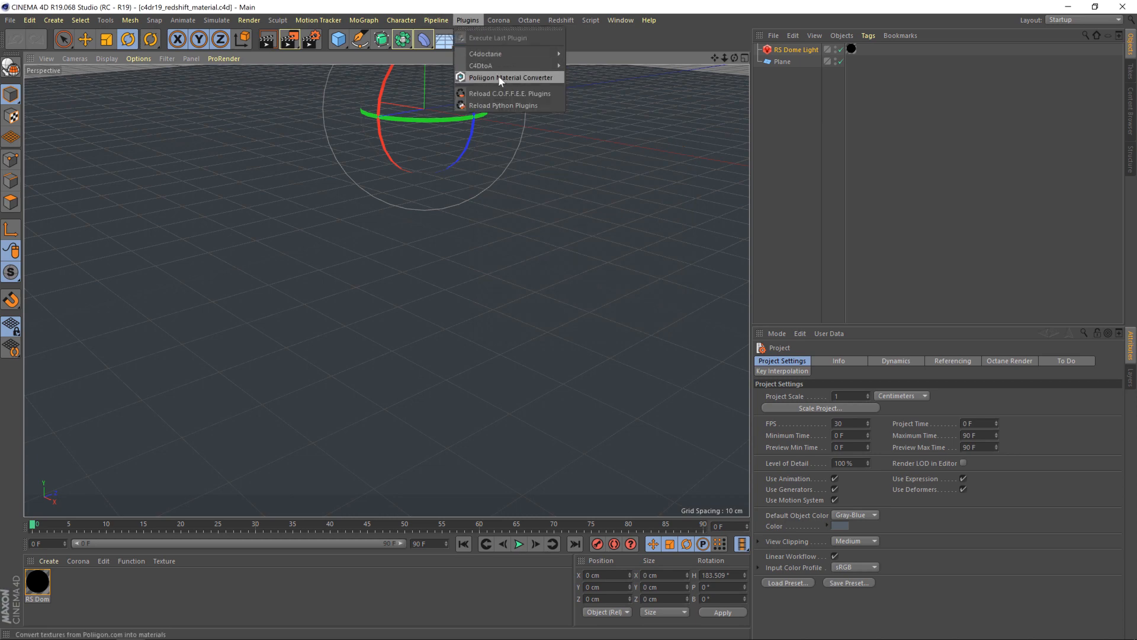
left_click(499, 77)
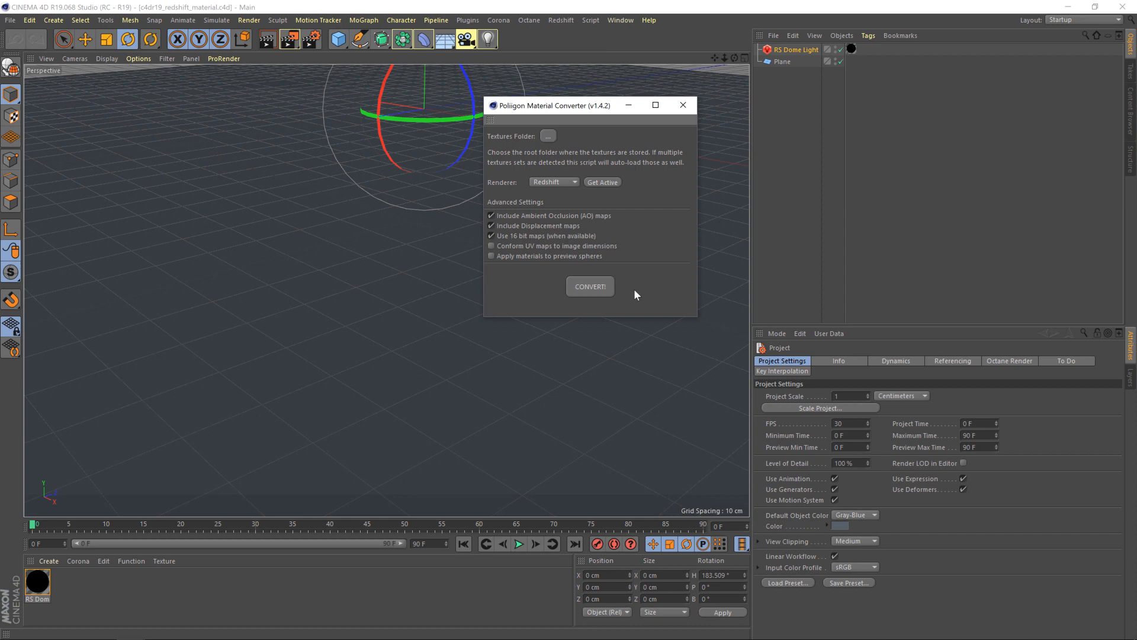
left_click(553, 135)
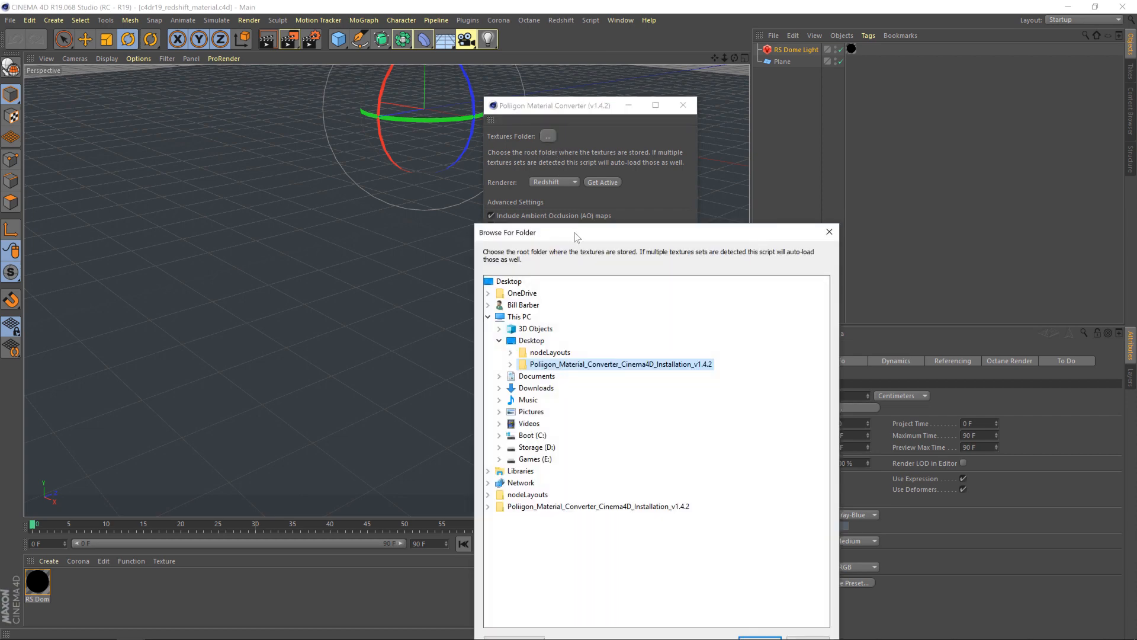
left_click_drag(574, 237, 327, 166)
left_click(253, 376)
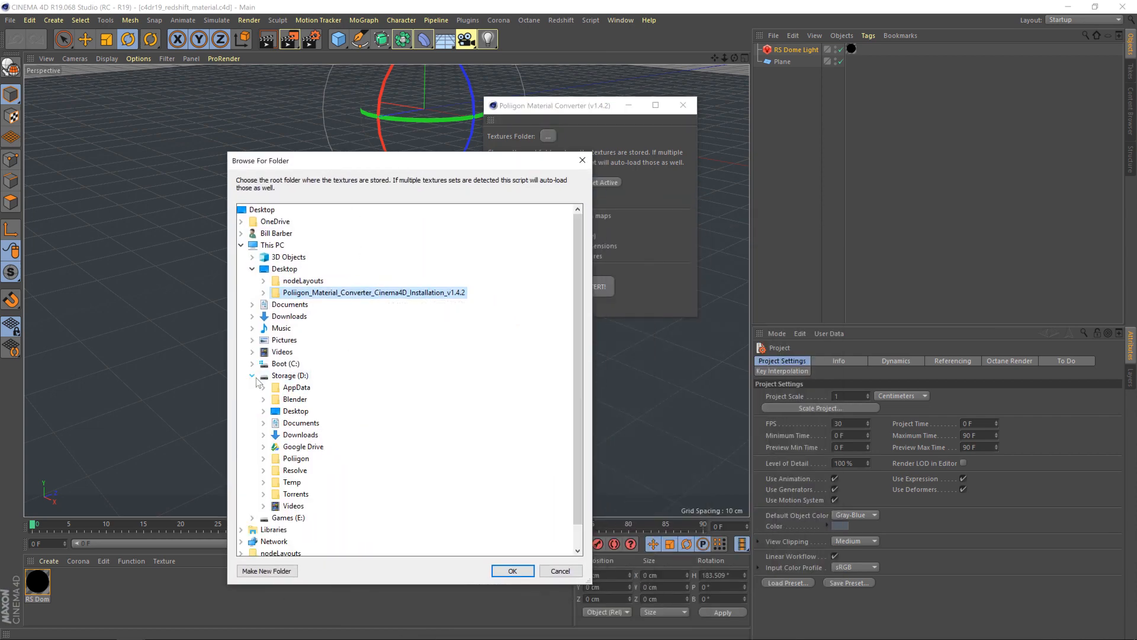
left_click(263, 458)
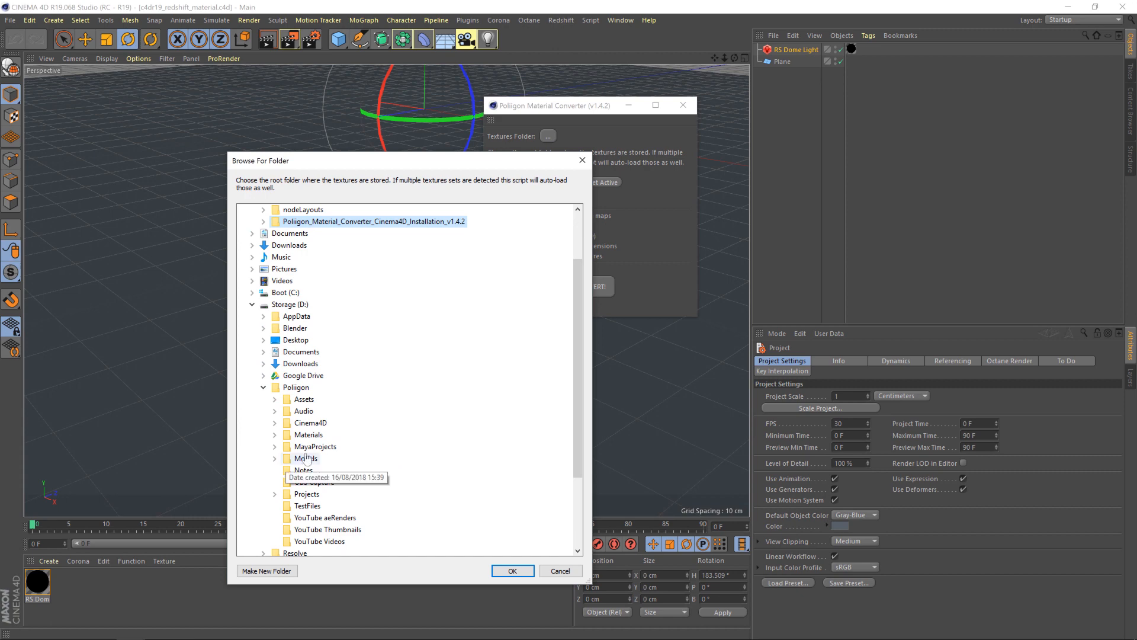
double_click(309, 436)
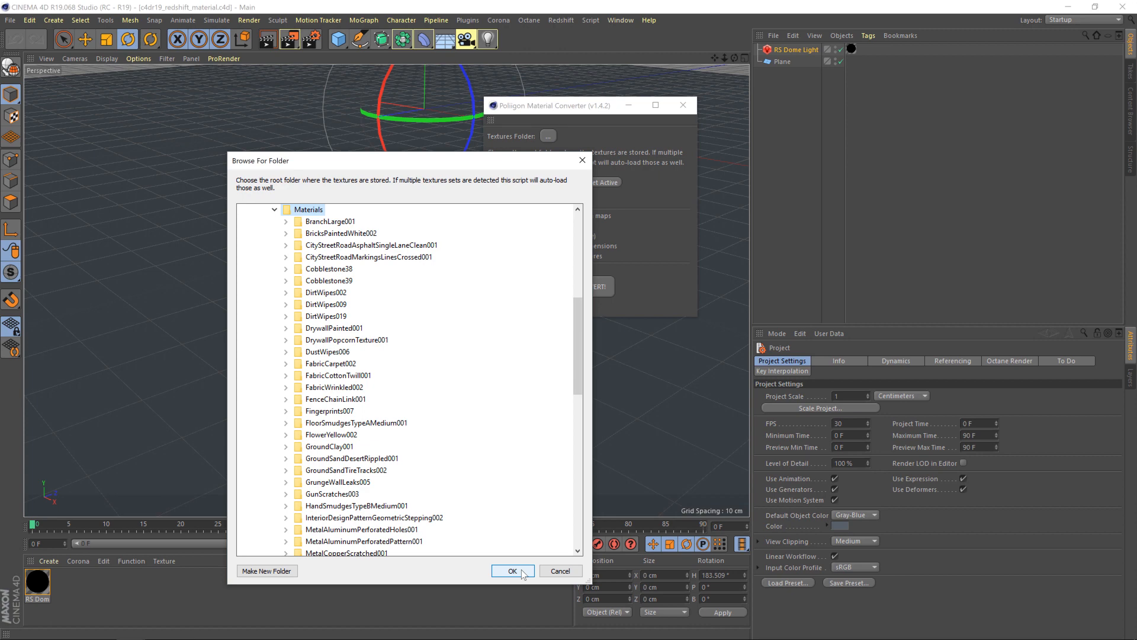
scroll(402, 432, "down", 8)
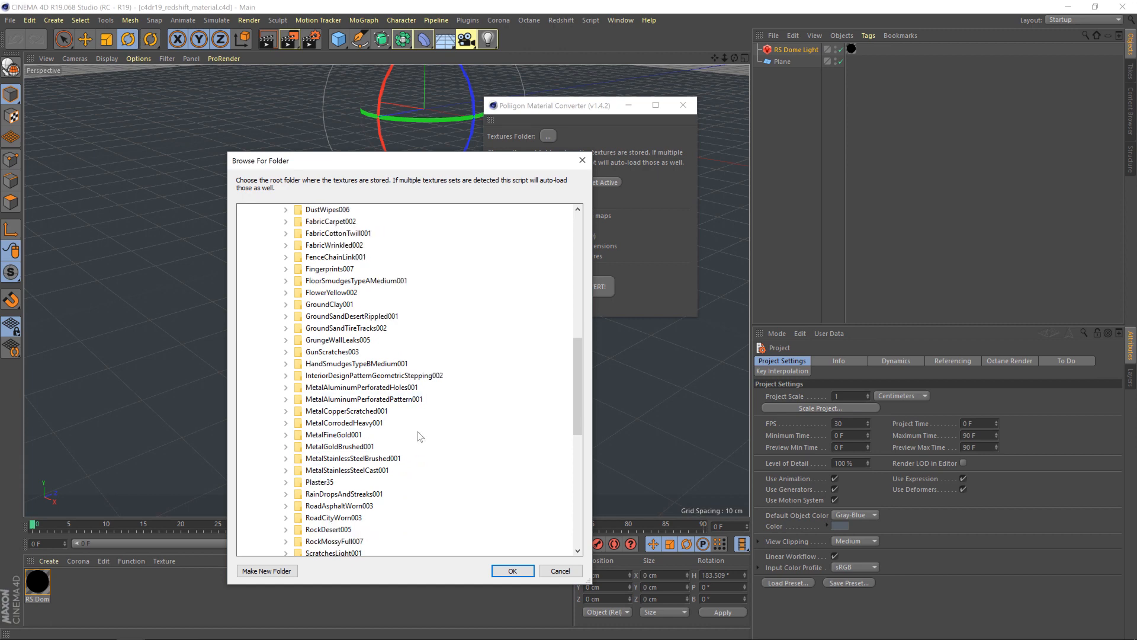
scroll(420, 436, "down", 2)
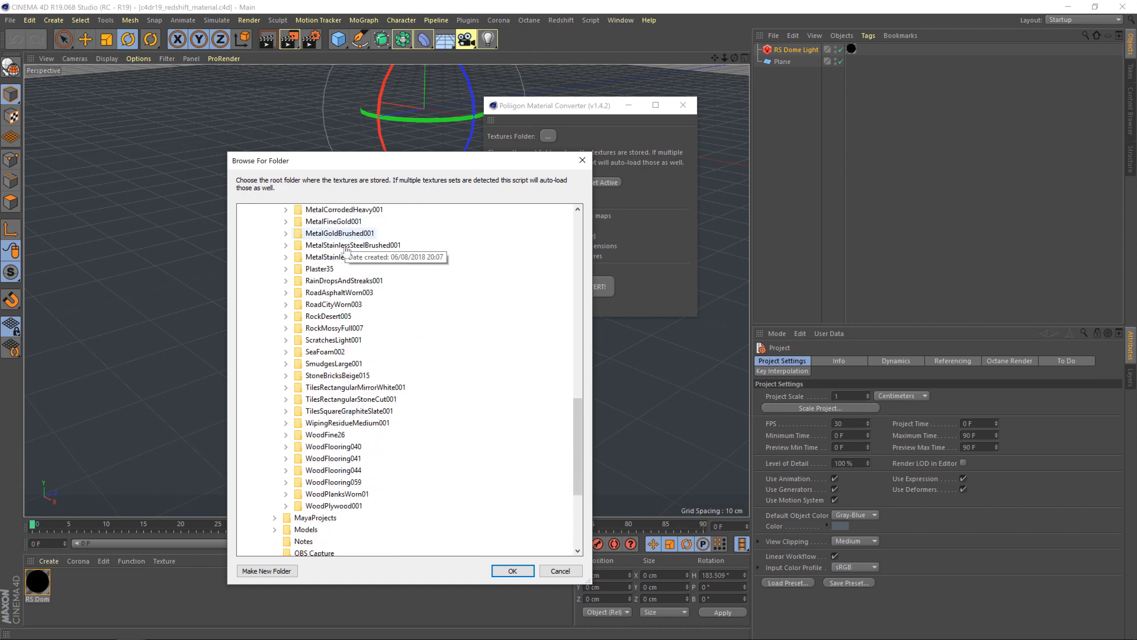
double_click(346, 472)
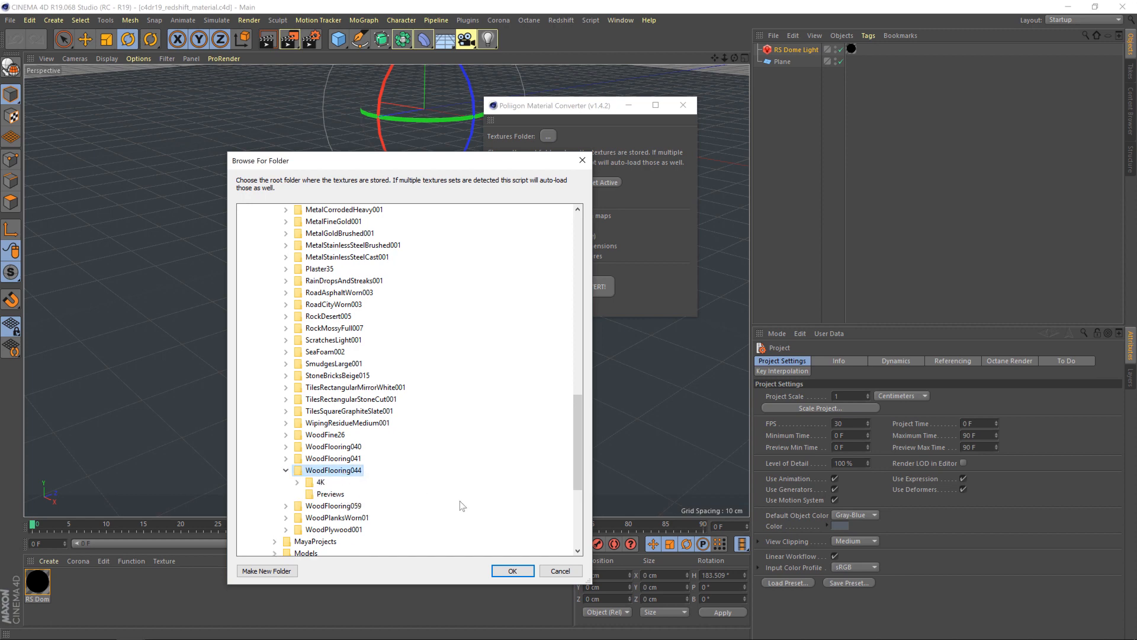
left_click(510, 570)
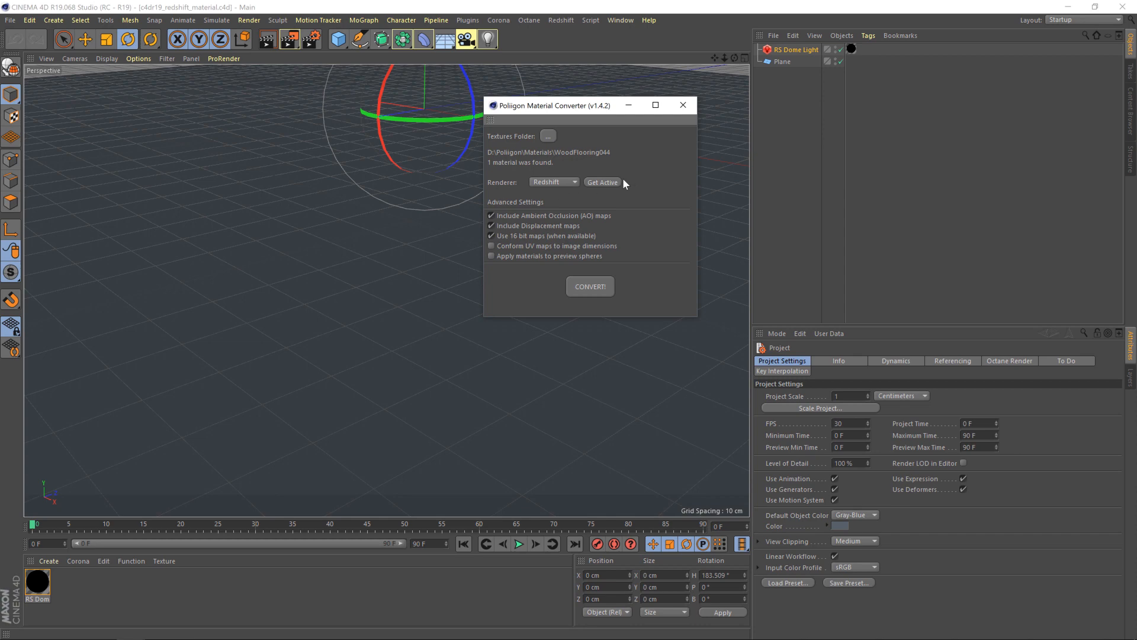
Convert the chosen texture set with Redshift as the renderer, then close the converter
left_click(568, 182)
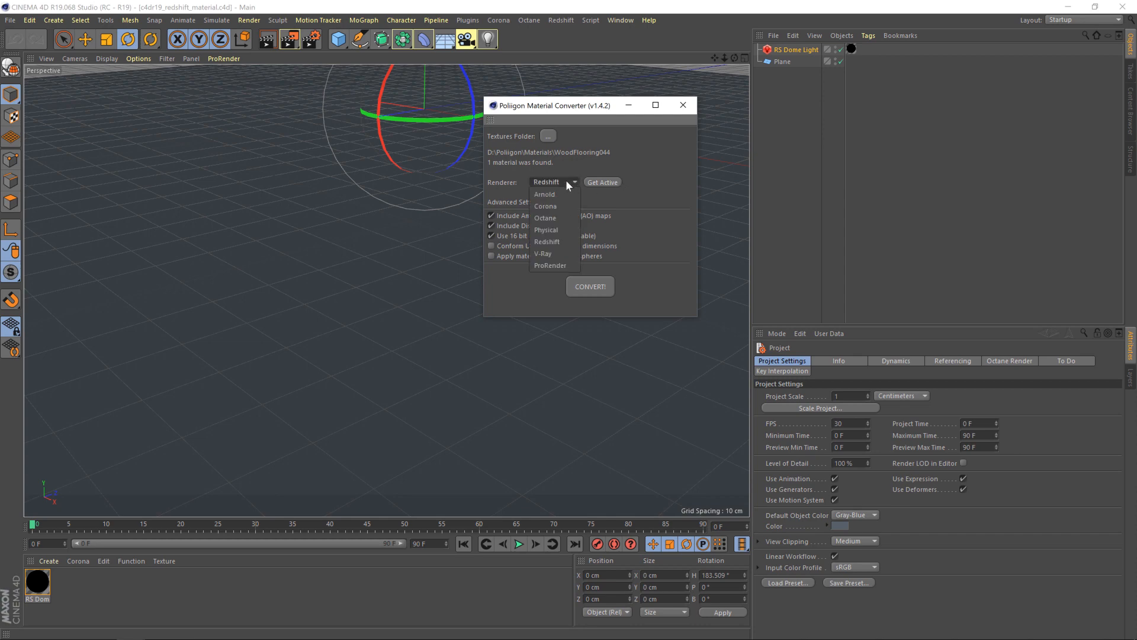
left_click(565, 242)
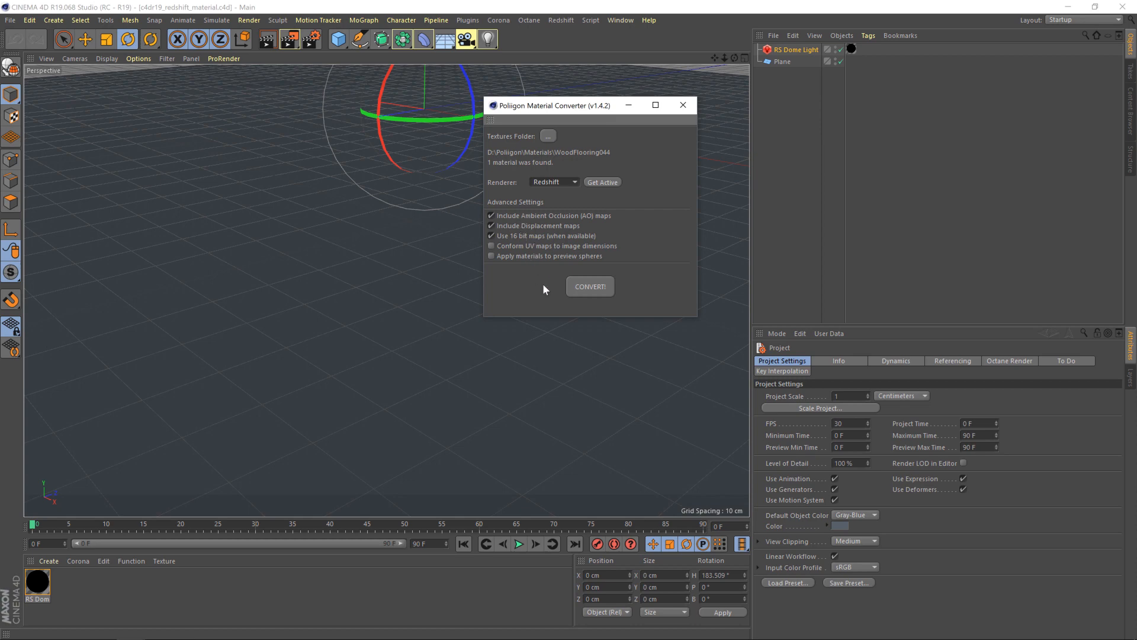
left_click(595, 289)
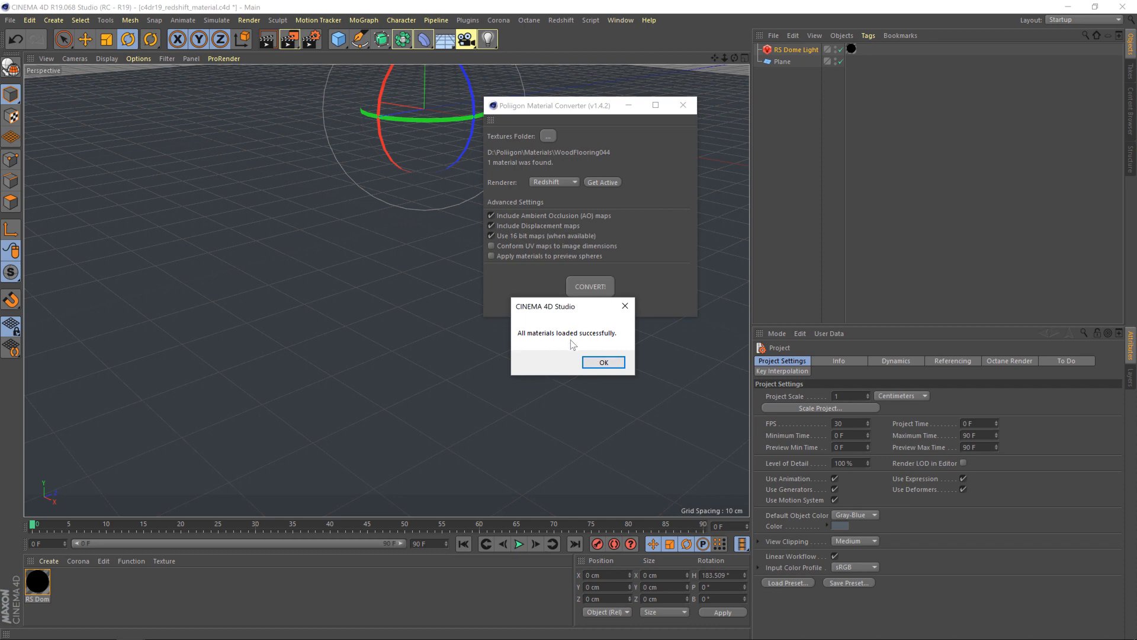
left_click(604, 362)
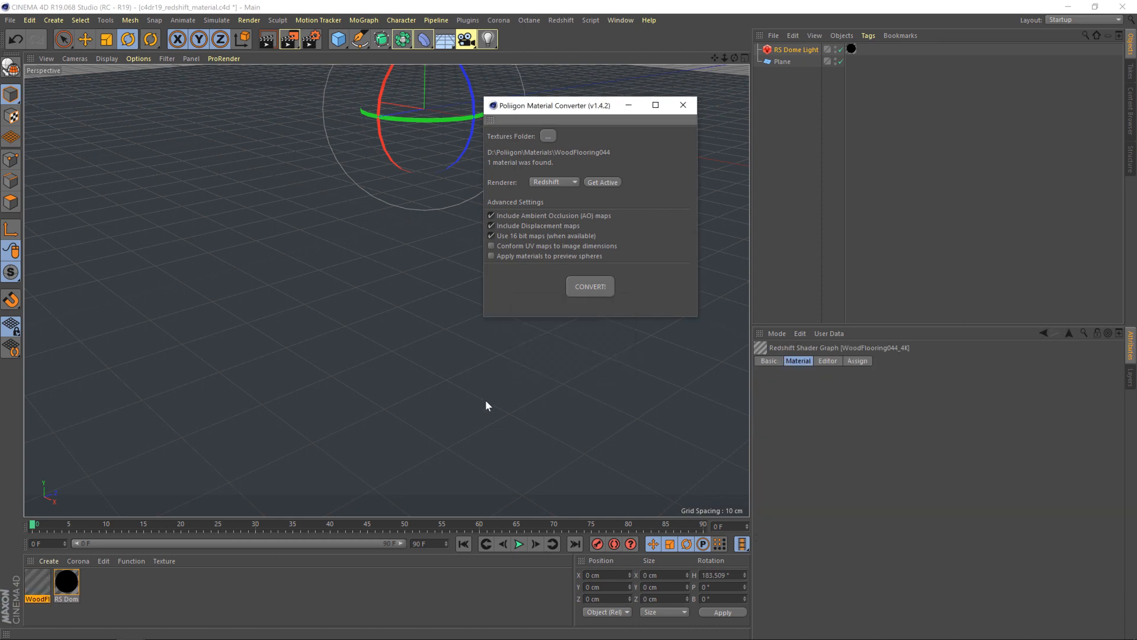
left_click(683, 105)
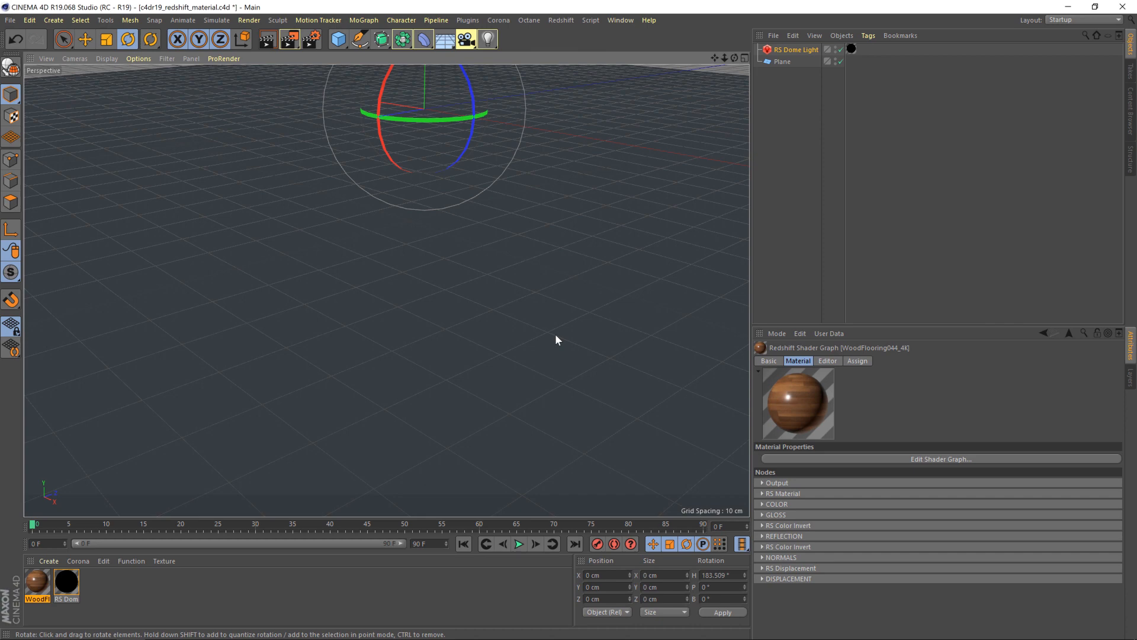
Apply the WoodFlooring044_4K material to the floor plane and render the scene in an enlarged Picture Viewer
left_click_drag(37, 582, 465, 295)
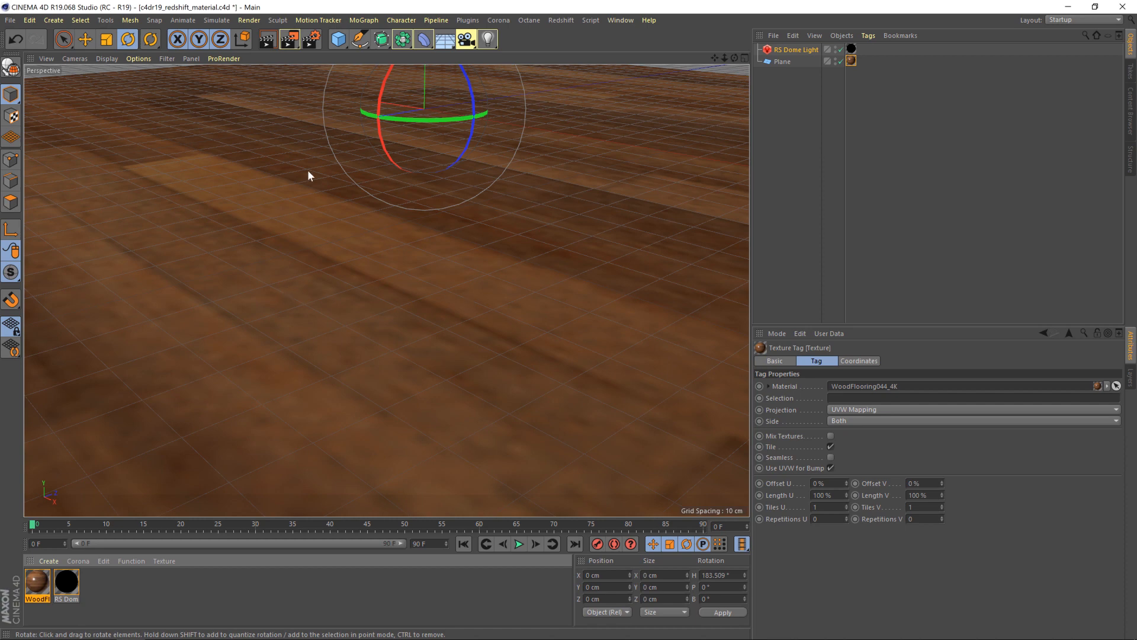
left_click(292, 41)
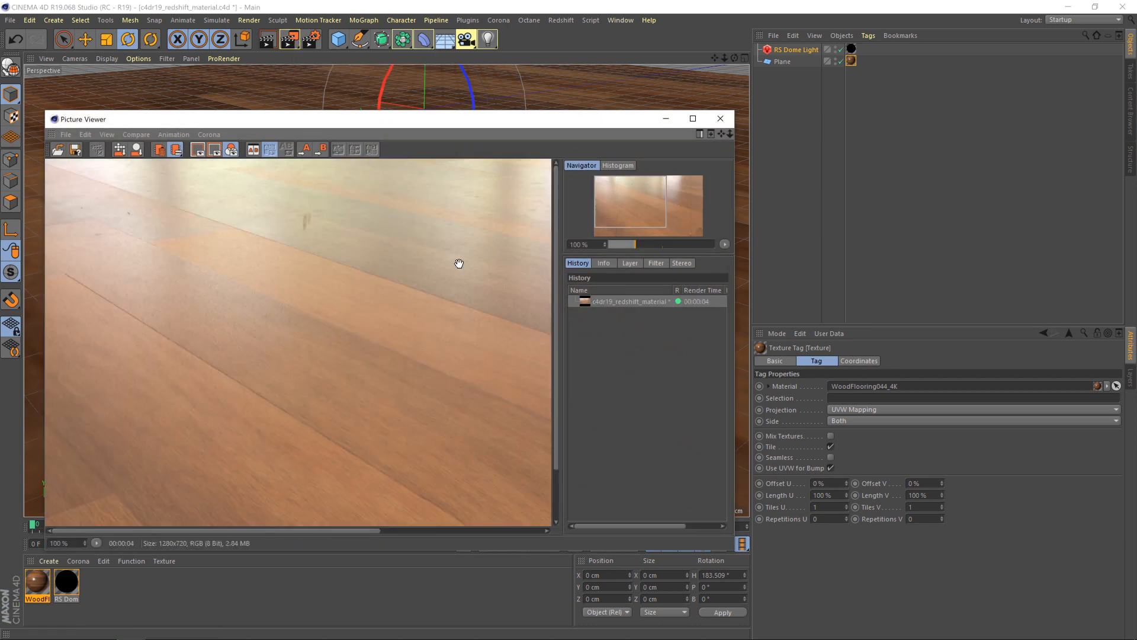
left_click_drag(538, 118, 524, 18)
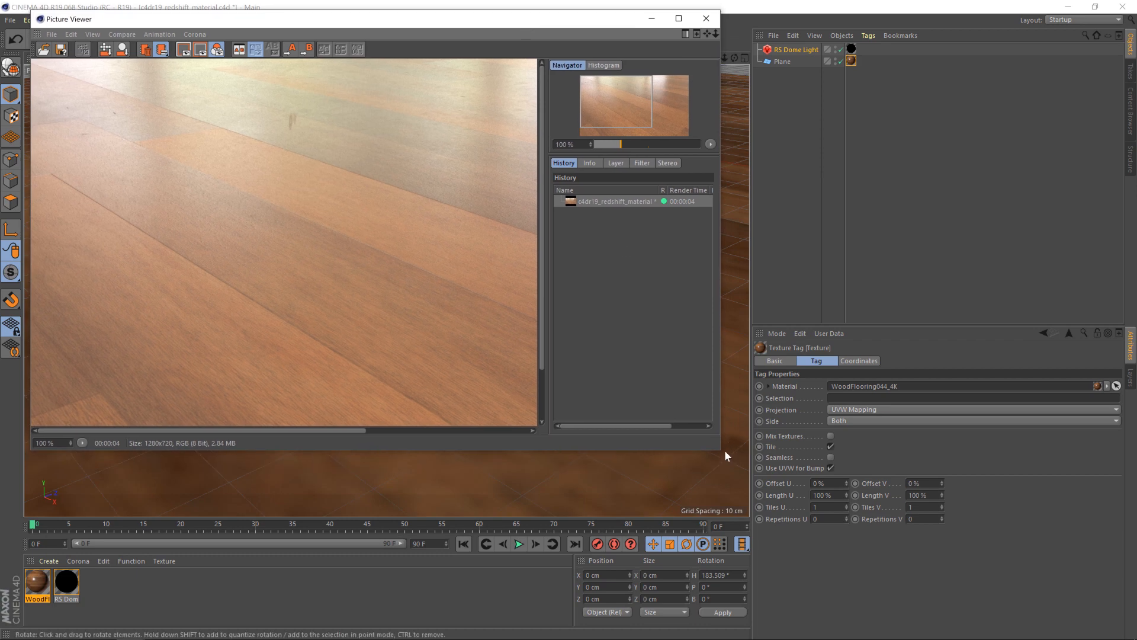
left_click_drag(721, 450, 986, 526)
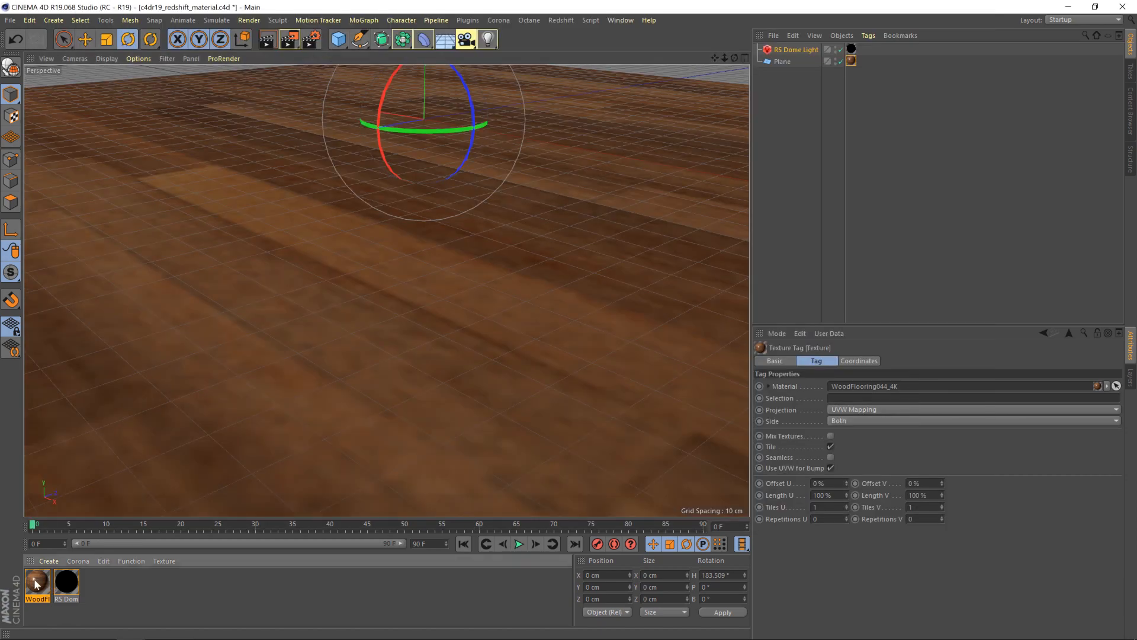
Examine the GLOSS texture settings of the WoodFlooring044_4K material and open its Redshift shader graph
double_click(37, 581)
mouse_move(404, 103)
left_mouse_down()
mouse_move(446, 96)
mouse_move(422, 98)
left_mouse_up()
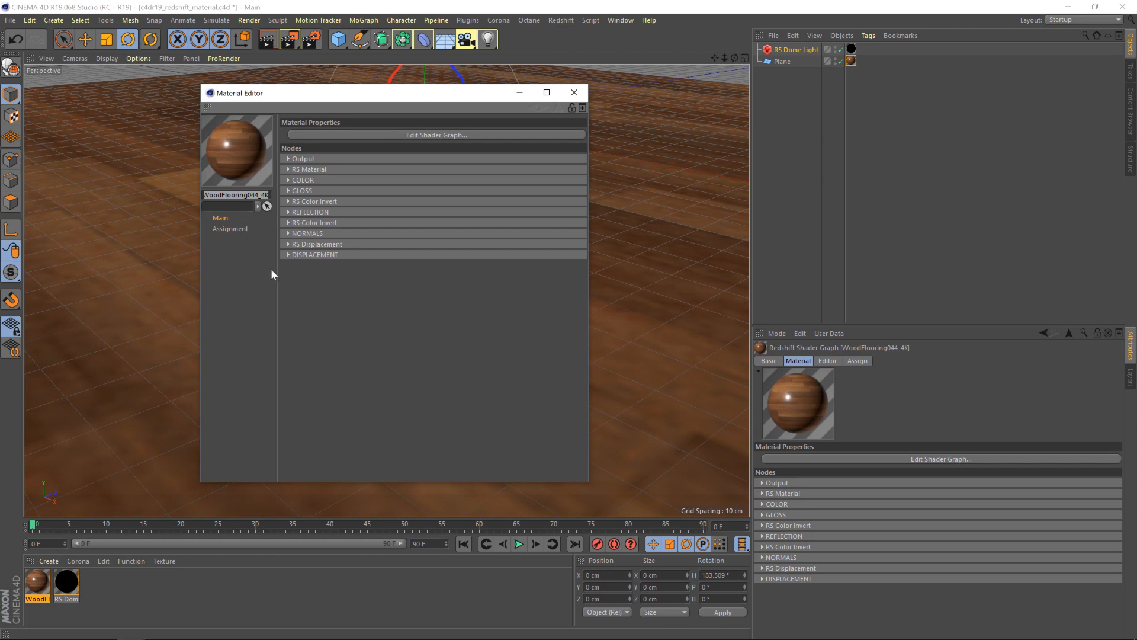
left_click(288, 190)
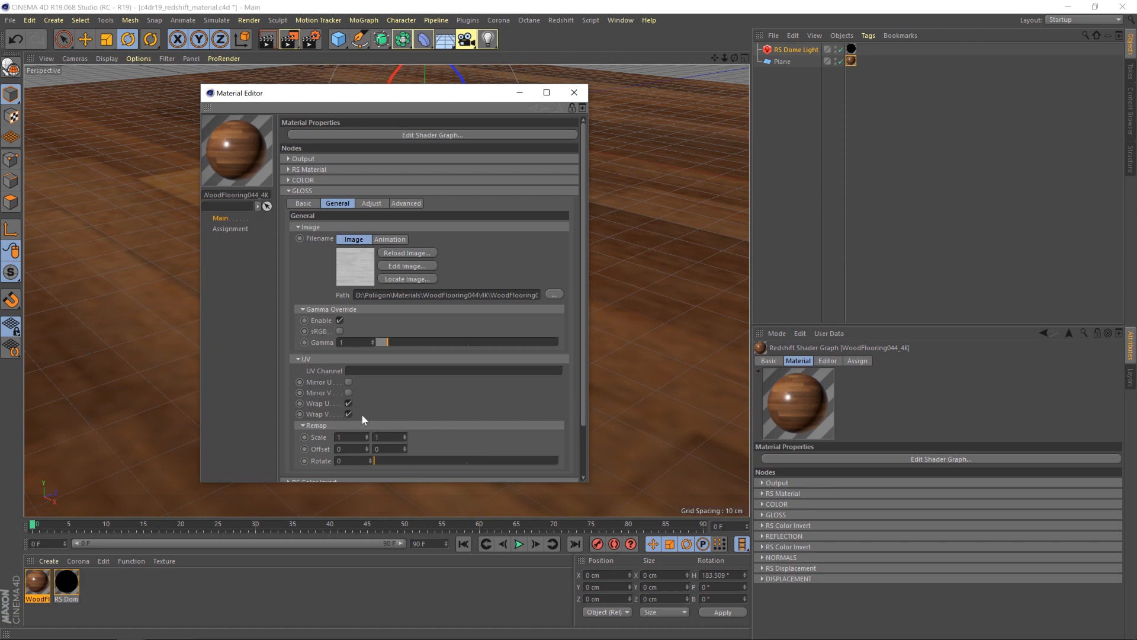
scroll(313, 253, "down", 3)
scroll(313, 253, "up", 3)
left_click(419, 136)
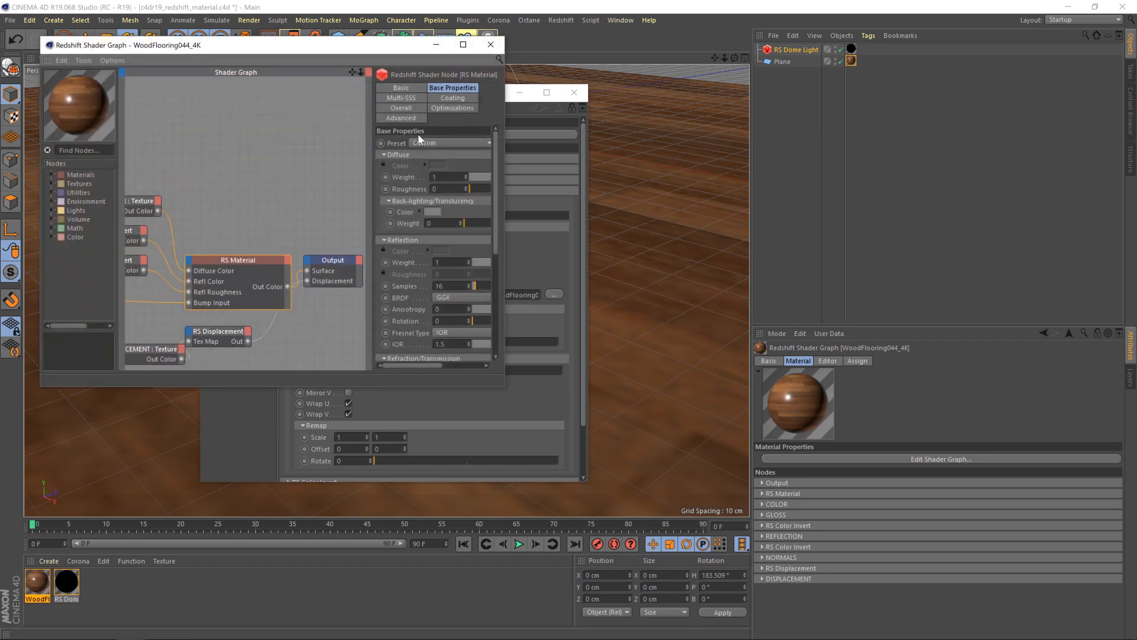
Enlarge the shader graph window and spread out the Output, RS Material, RS Displacement and DISPLACEMENT texture nodes
left_click_drag(506, 389, 1082, 544)
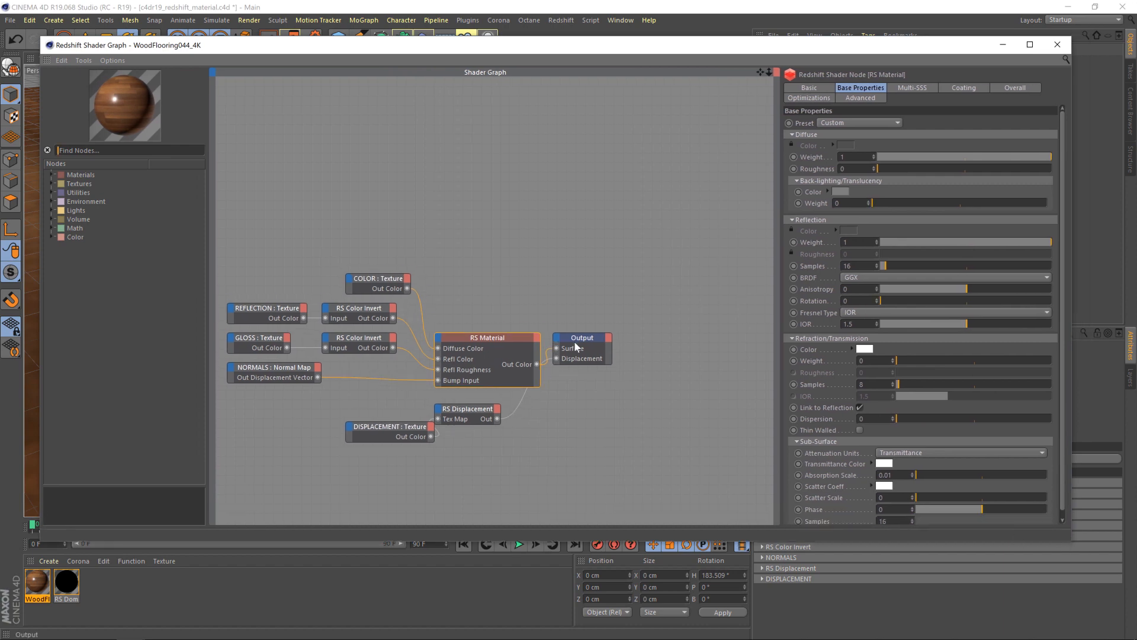
left_click_drag(575, 347, 650, 358)
left_click_drag(468, 338, 521, 319)
left_click_drag(474, 417, 566, 414)
left_click_drag(391, 430, 417, 439)
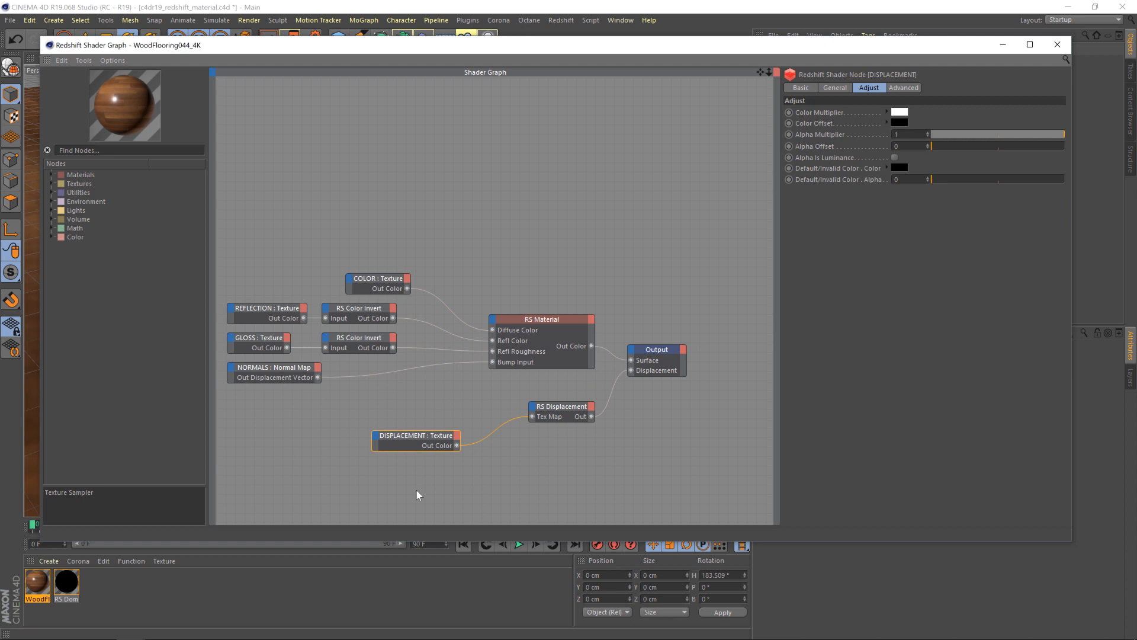
Move the NORMALS node beside the DISPLACEMENT texture and rearrange RS Material, the GLOSS texture and its Color Invert node to free up space
left_click_drag(277, 378, 290, 444)
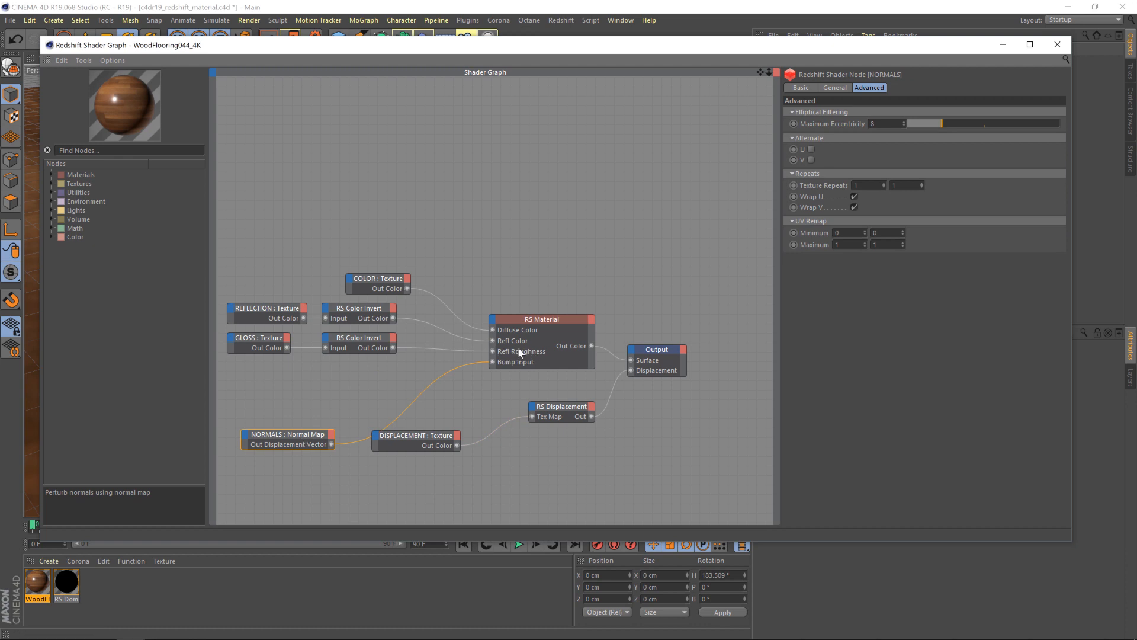
left_click_drag(538, 319, 555, 317)
left_click_drag(360, 342, 382, 355)
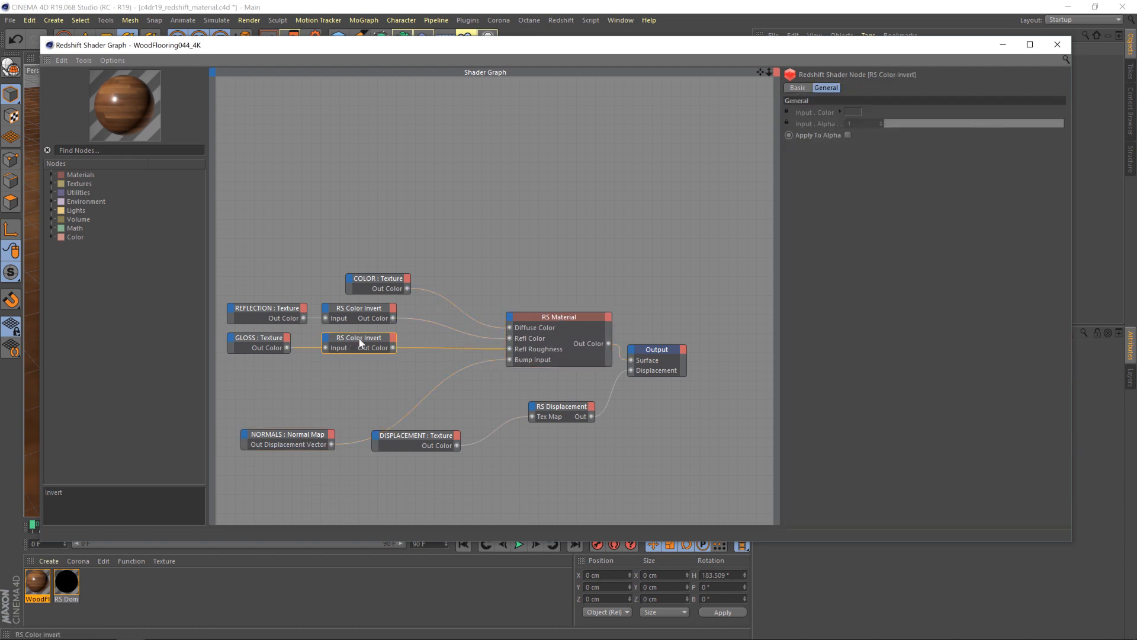
left_click_drag(253, 341, 258, 358)
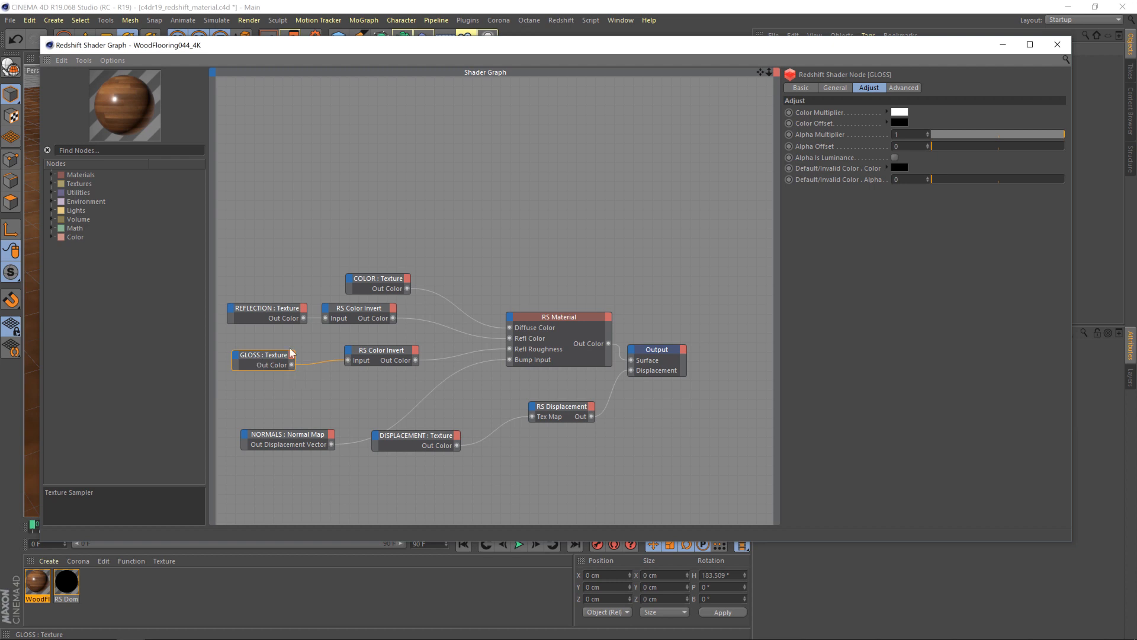
left_click_drag(395, 351, 358, 356)
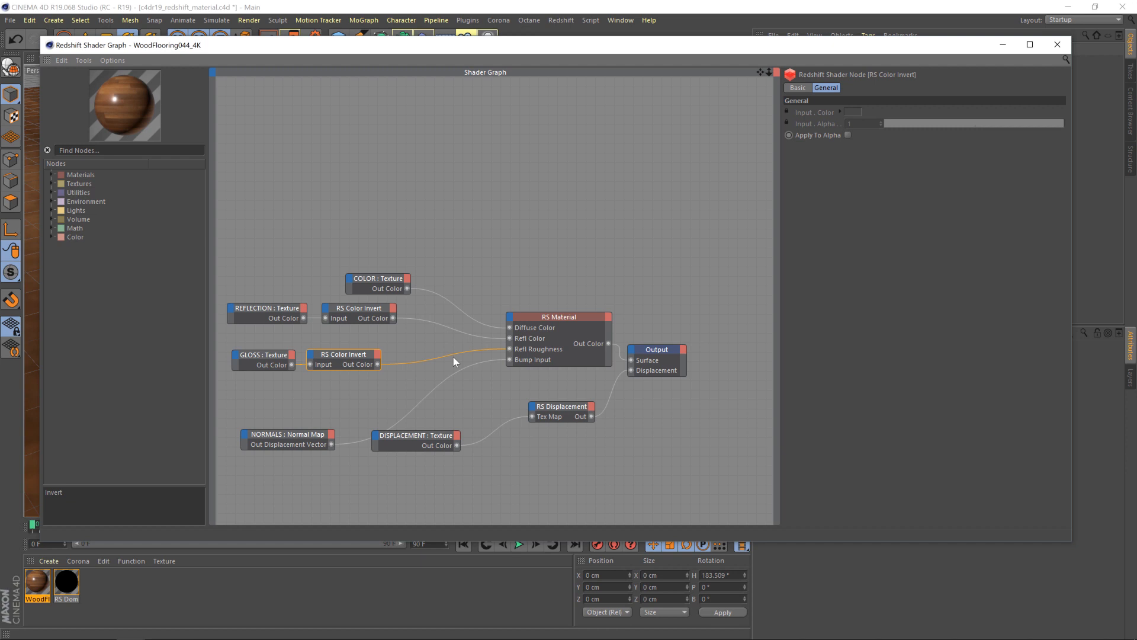
Add a Color Composite node and connect the GLOSS branch's Color Invert output to its Base Color input
left_click(50, 238)
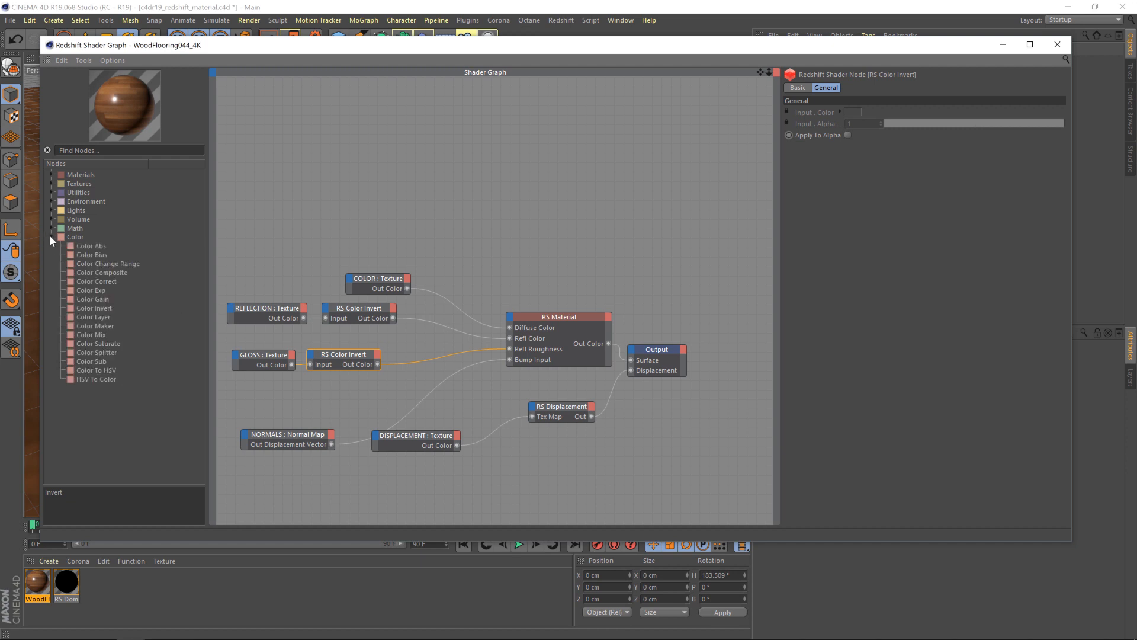
left_click(102, 273)
left_click_drag(107, 274, 471, 247)
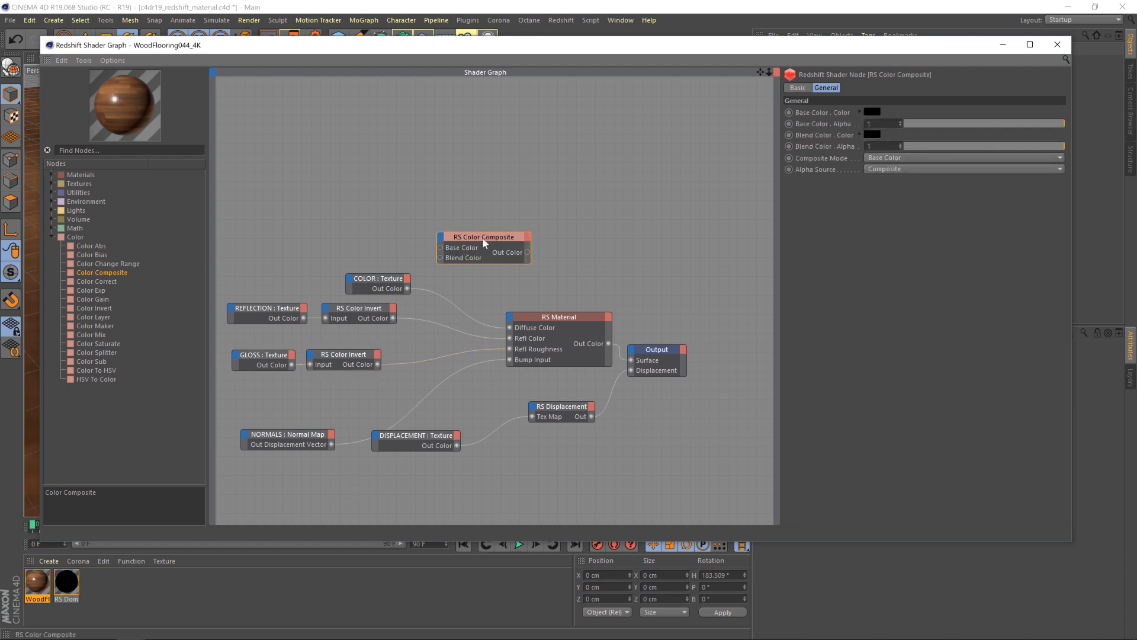
double_click(379, 363)
left_click_drag(378, 364, 440, 248)
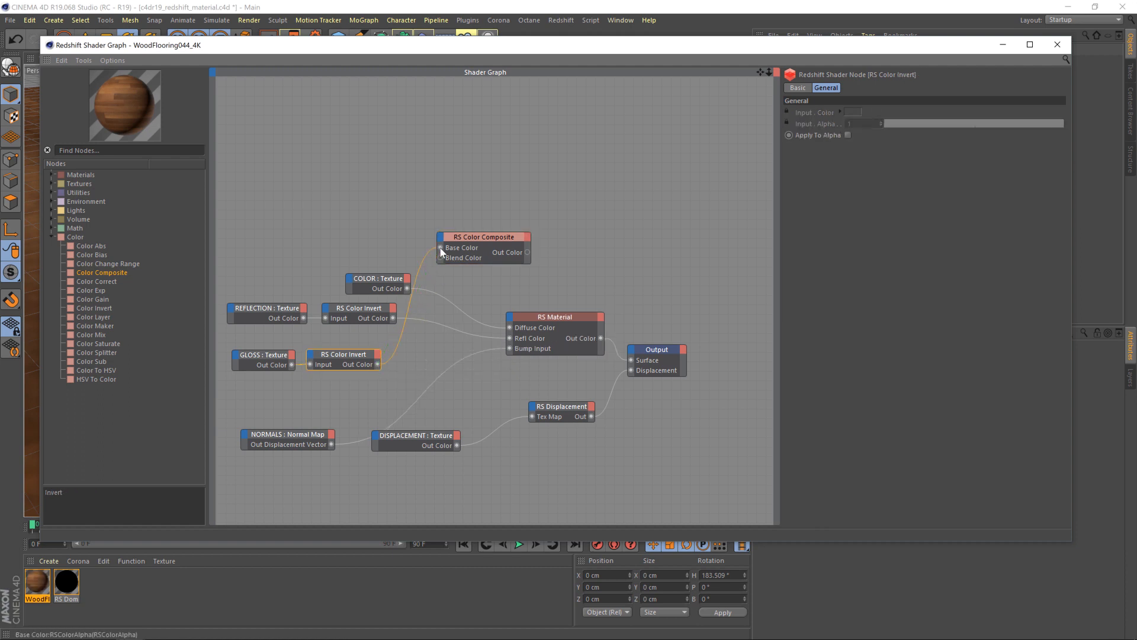
Connect the Color Composite output to RS Material's Refl Roughness and place the node between the GLOSS Color Invert and RS Material
left_click_drag(546, 276, 513, 315)
mouse_move(602, 355)
mouse_move(635, 348)
left_click(737, 359)
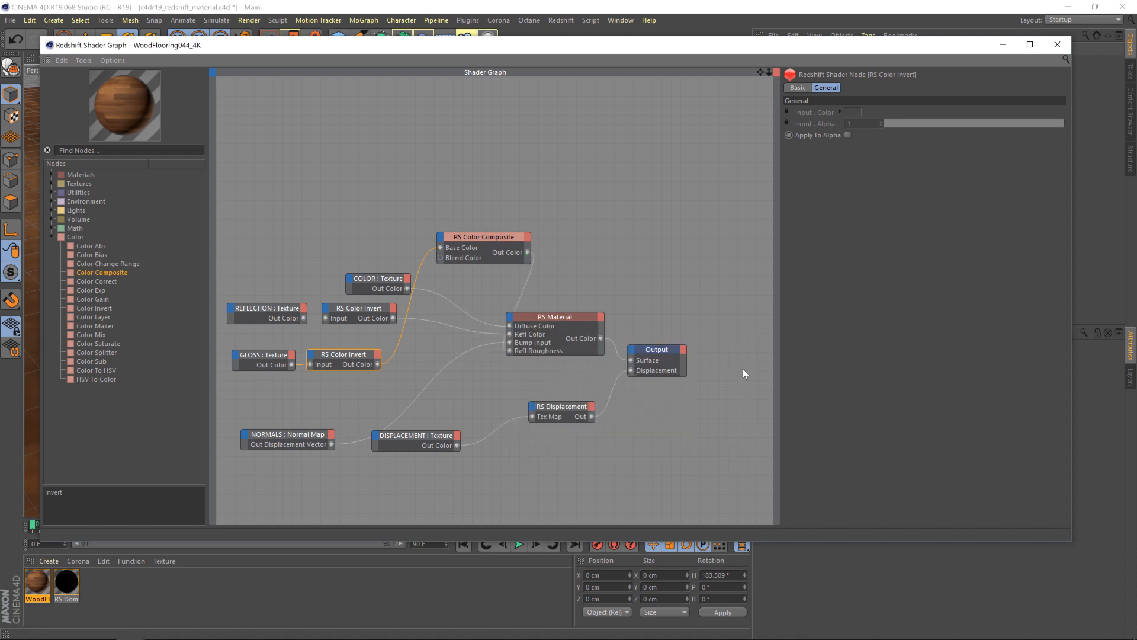
left_click_drag(499, 237, 457, 347)
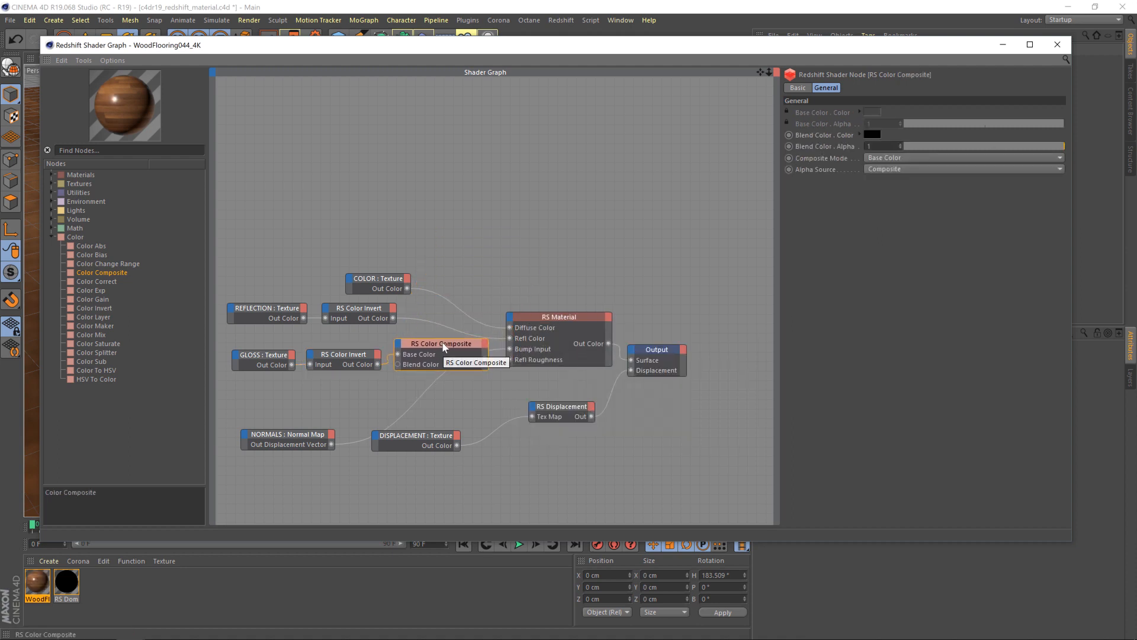
left_click_drag(442, 340, 441, 341)
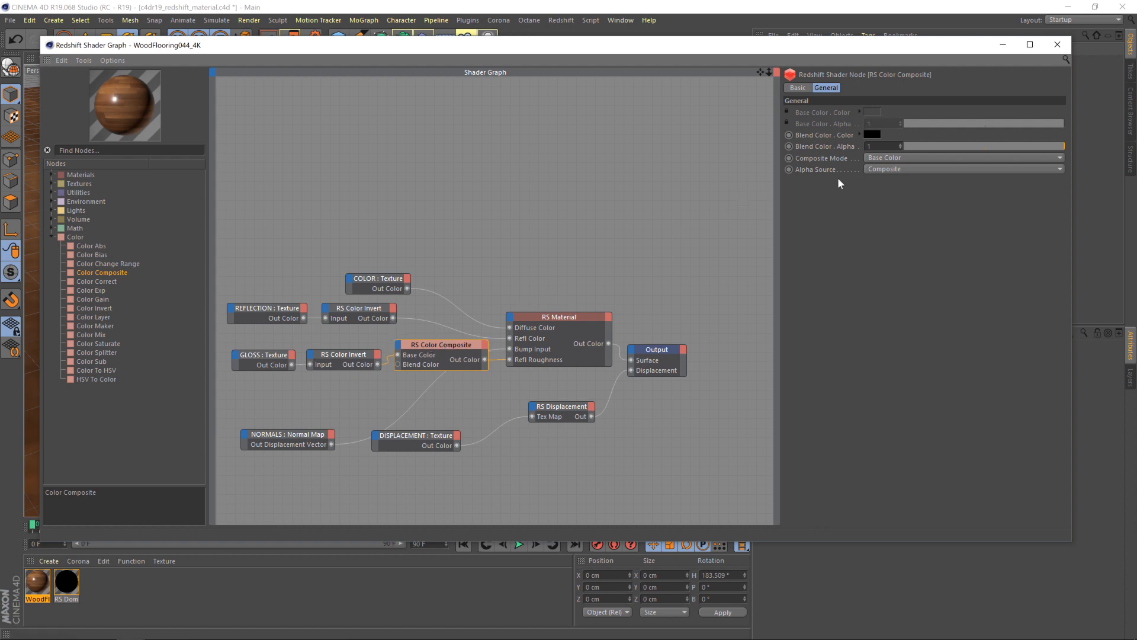
Set the Color Composite node's composite mode to Multiply and its blend color to white
left_click(900, 160)
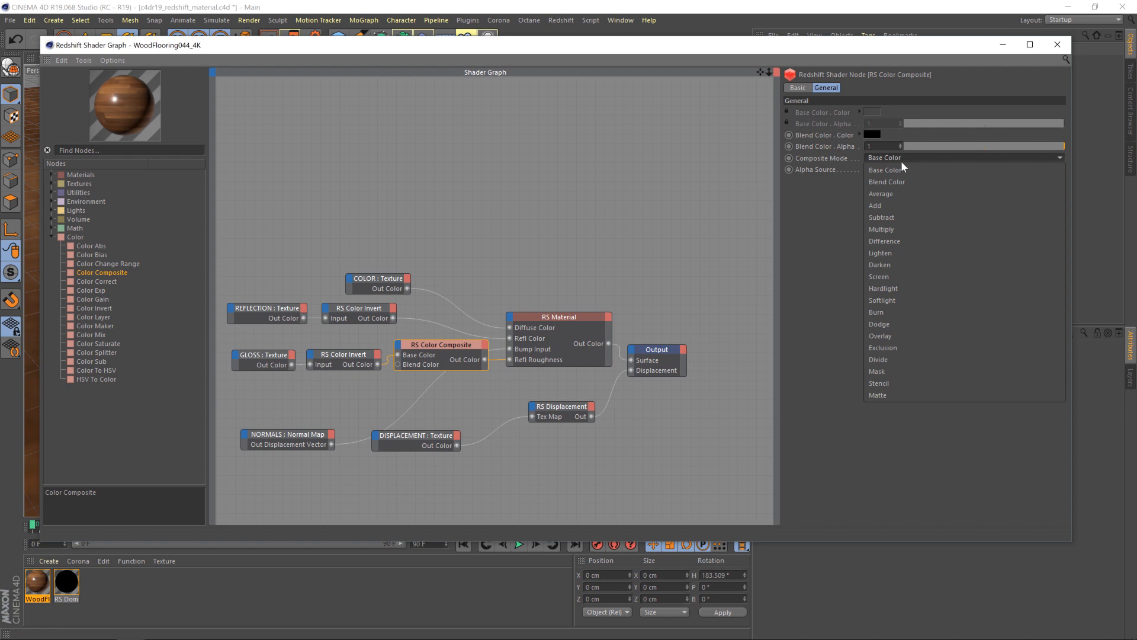
left_click(885, 229)
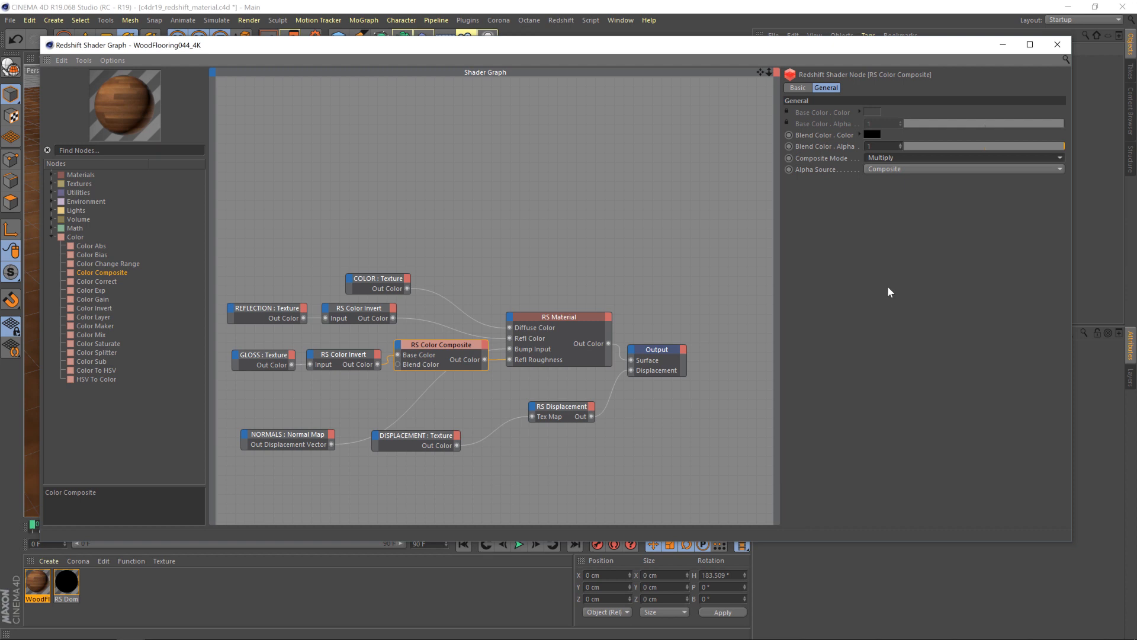
left_click(871, 134)
left_click_drag(847, 157, 960, 159)
left_click(859, 178)
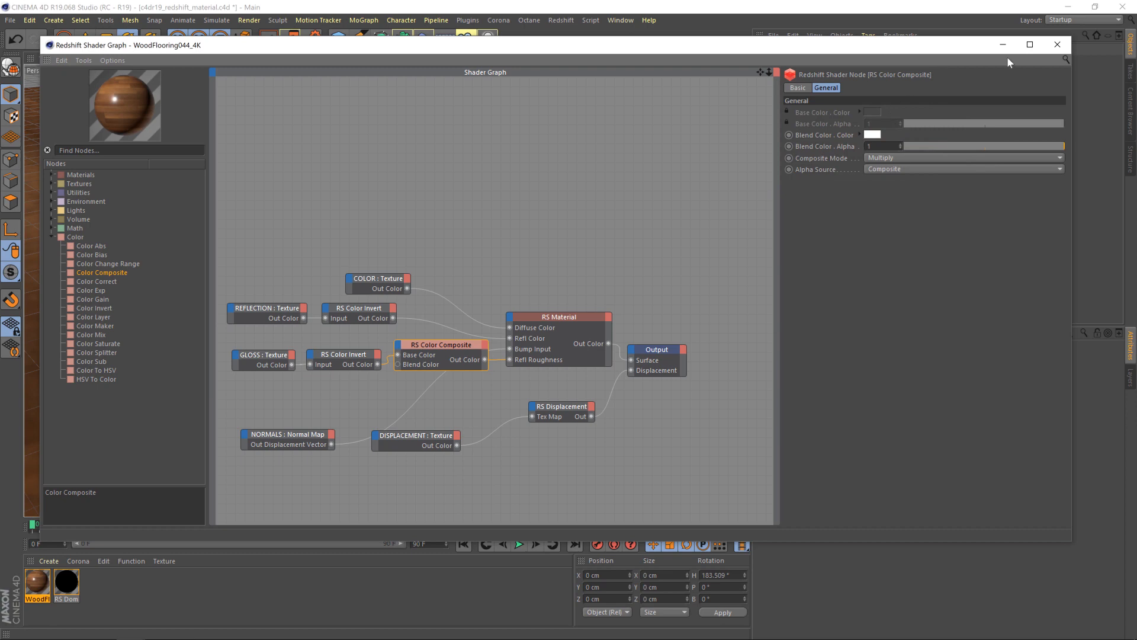
Close the shader graph and Material Editor, render the floor to the Picture Viewer, and close the viewer
left_click(1057, 44)
left_click(579, 94)
key("shift+r")
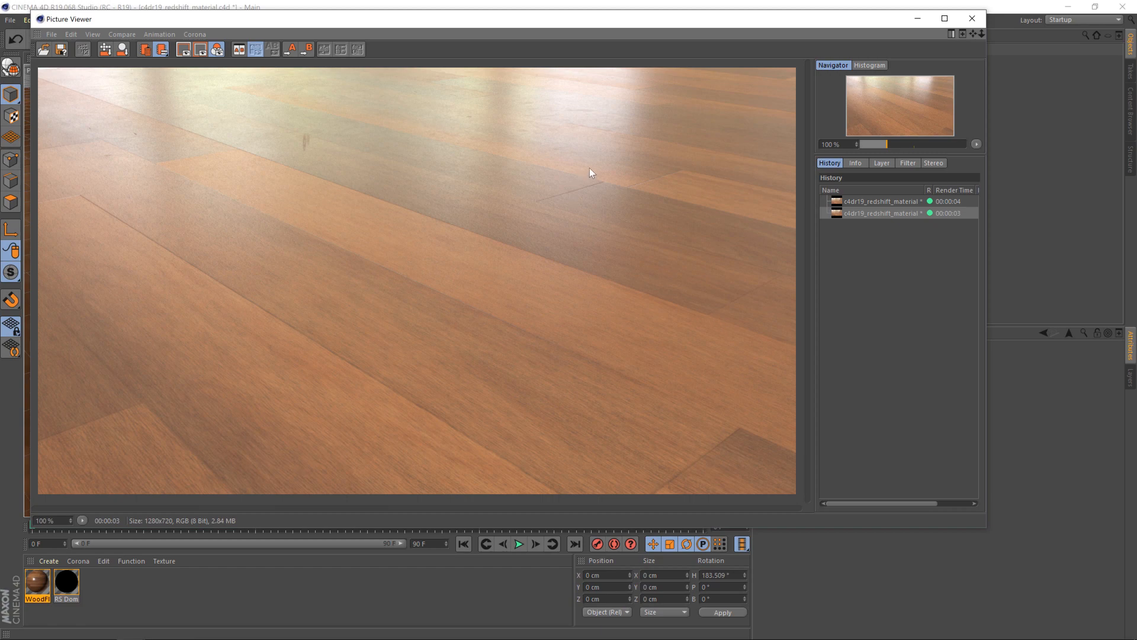
left_click(972, 19)
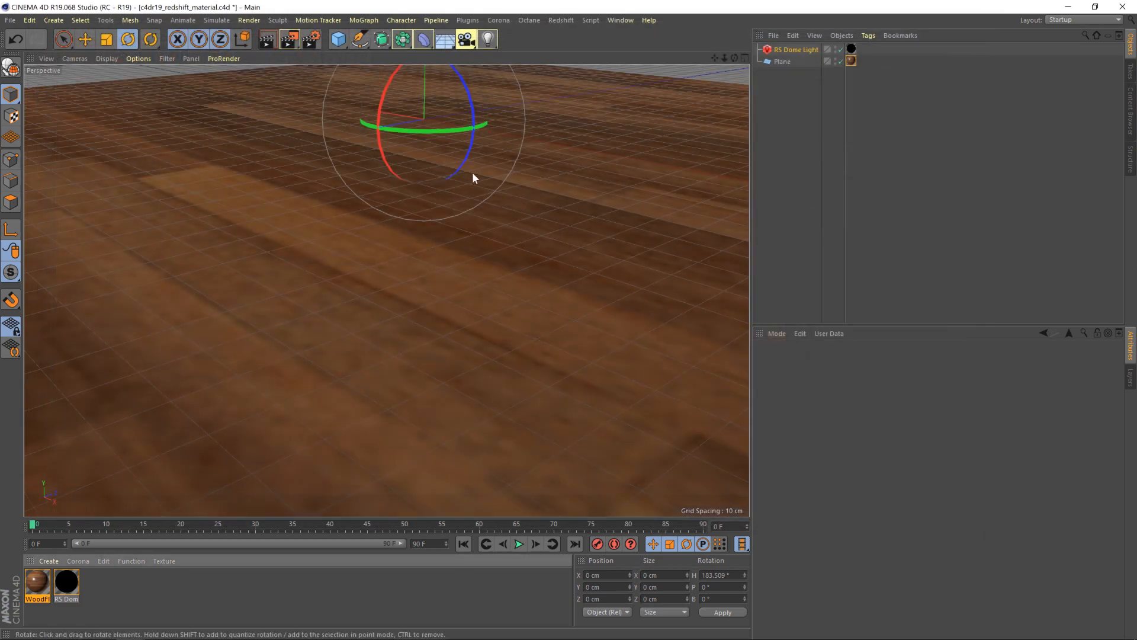
Reopen the WoodFlooring044_4K shader graph, set the Color Composite blend color to black, and render the floor again
left_click(34, 586)
double_click(33, 586)
left_click(370, 122)
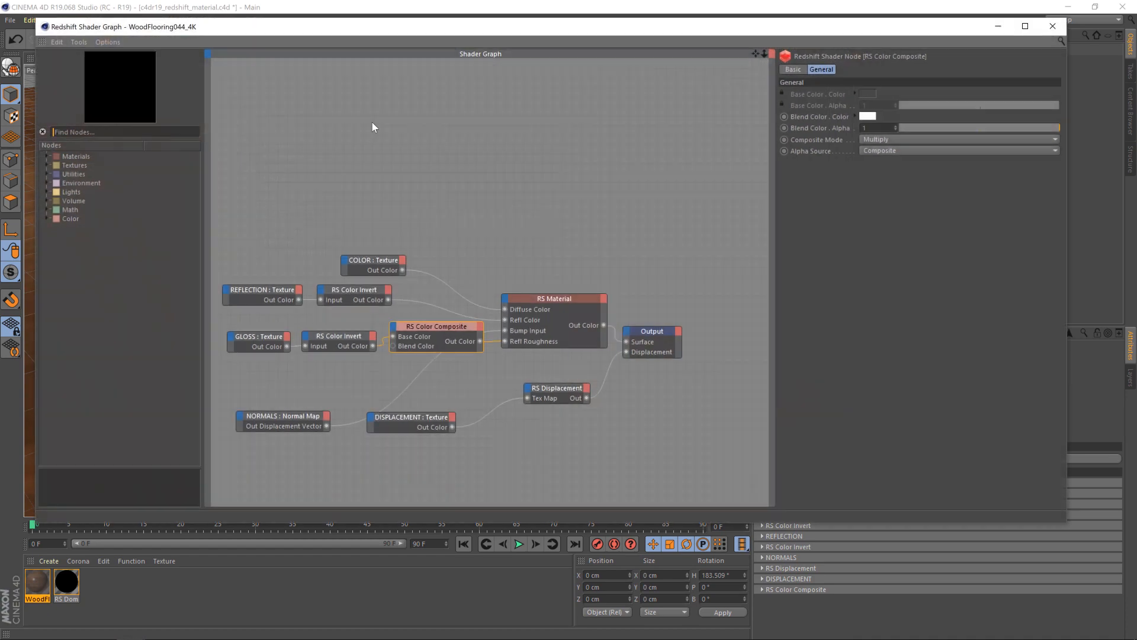
left_click(868, 116)
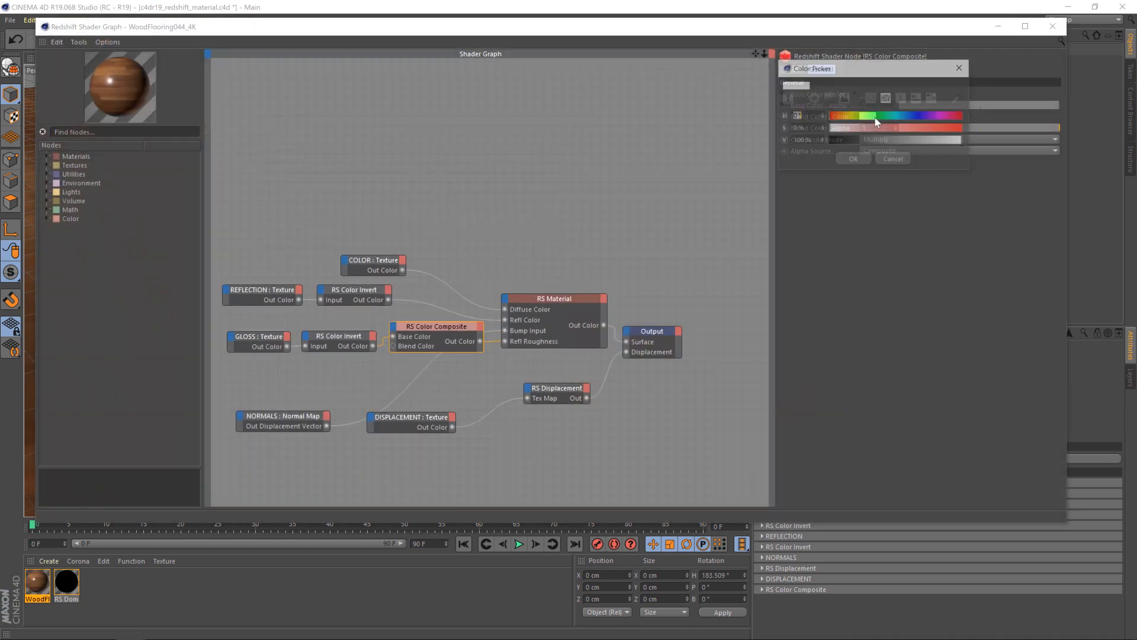
left_click(836, 134)
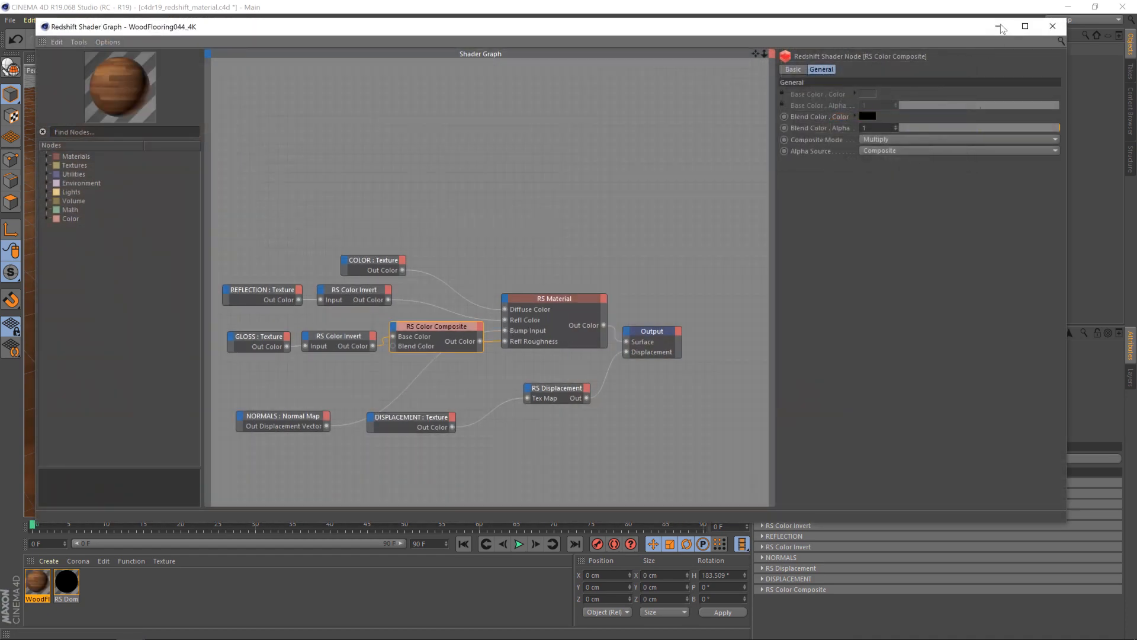
left_click(1052, 26)
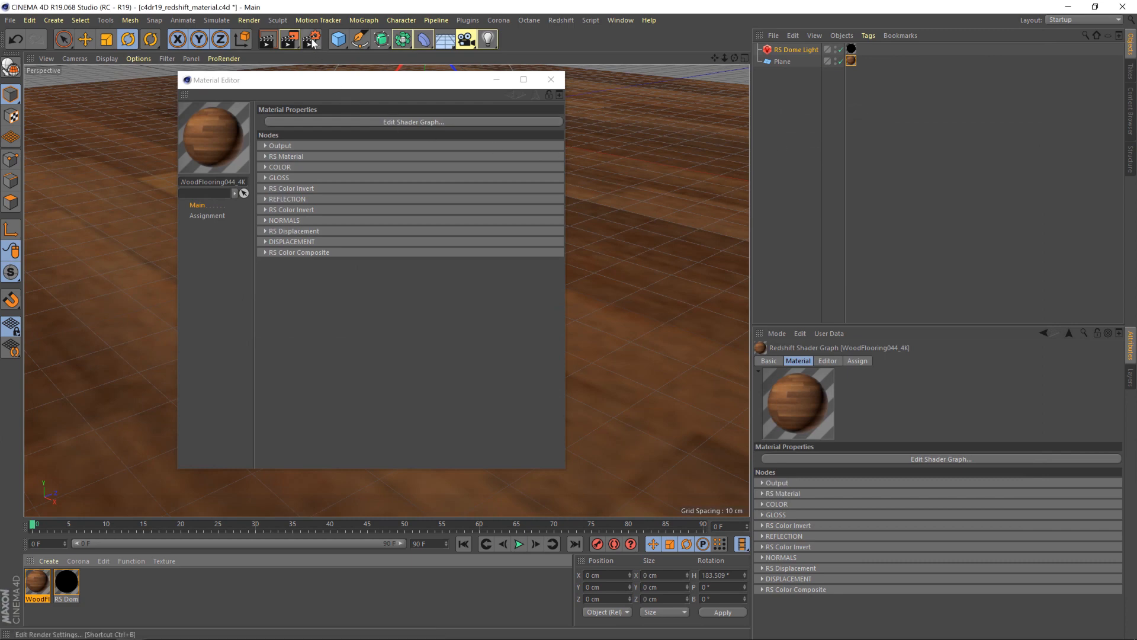
left_click(294, 38)
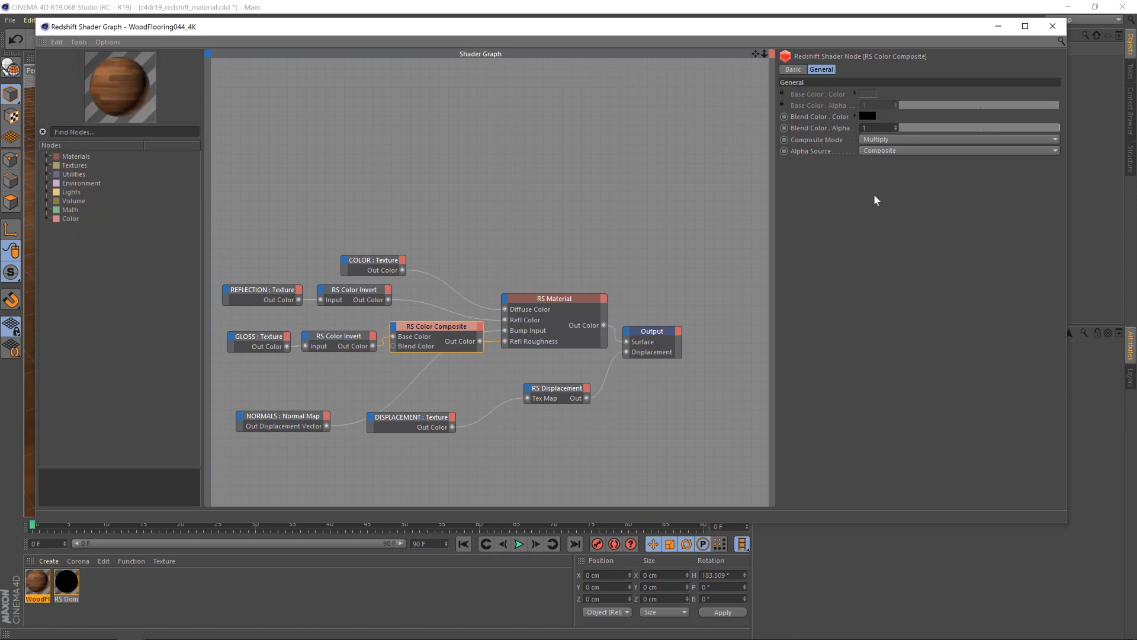
Set the Color Composite blend color to a light grey, close the shader graph, and render the floor again
left_click(867, 116)
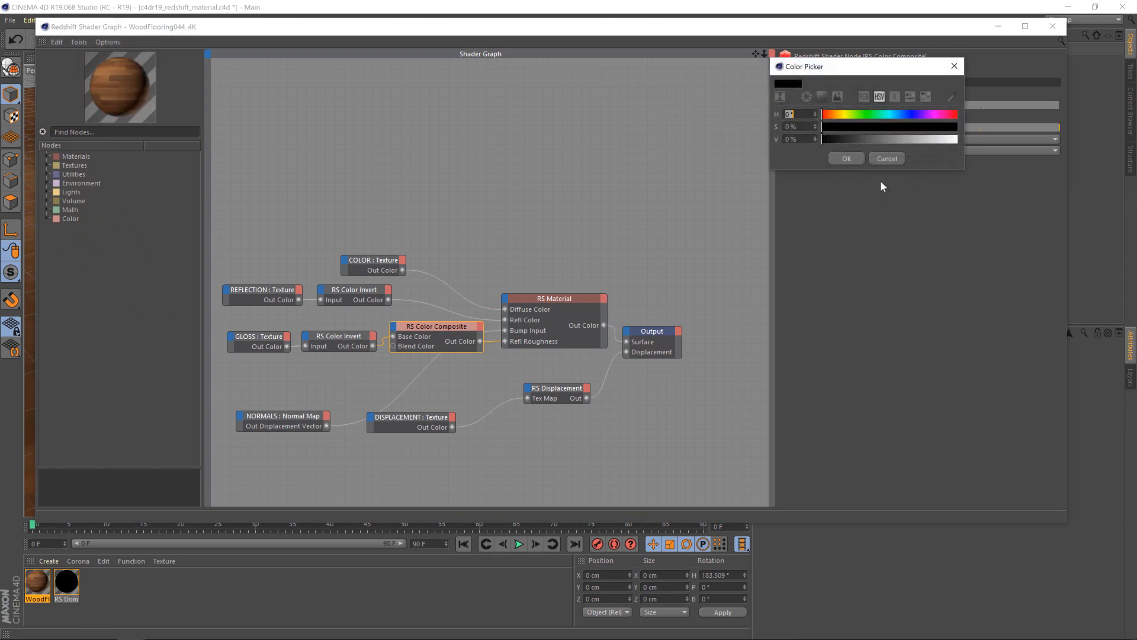
left_click(907, 139)
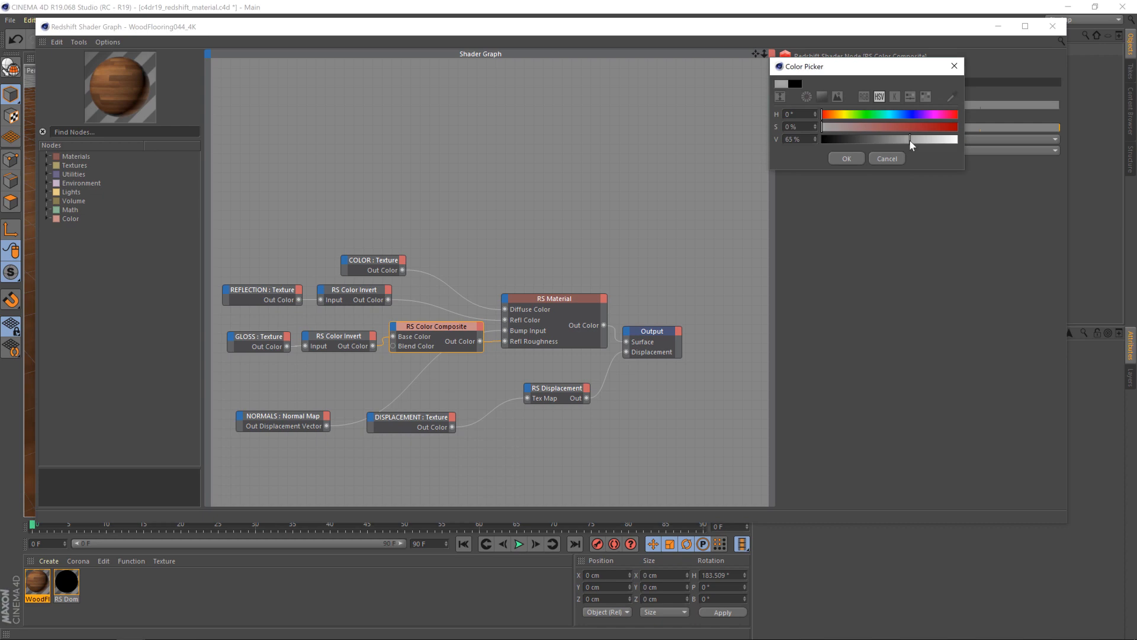
left_click(916, 140)
left_click(845, 158)
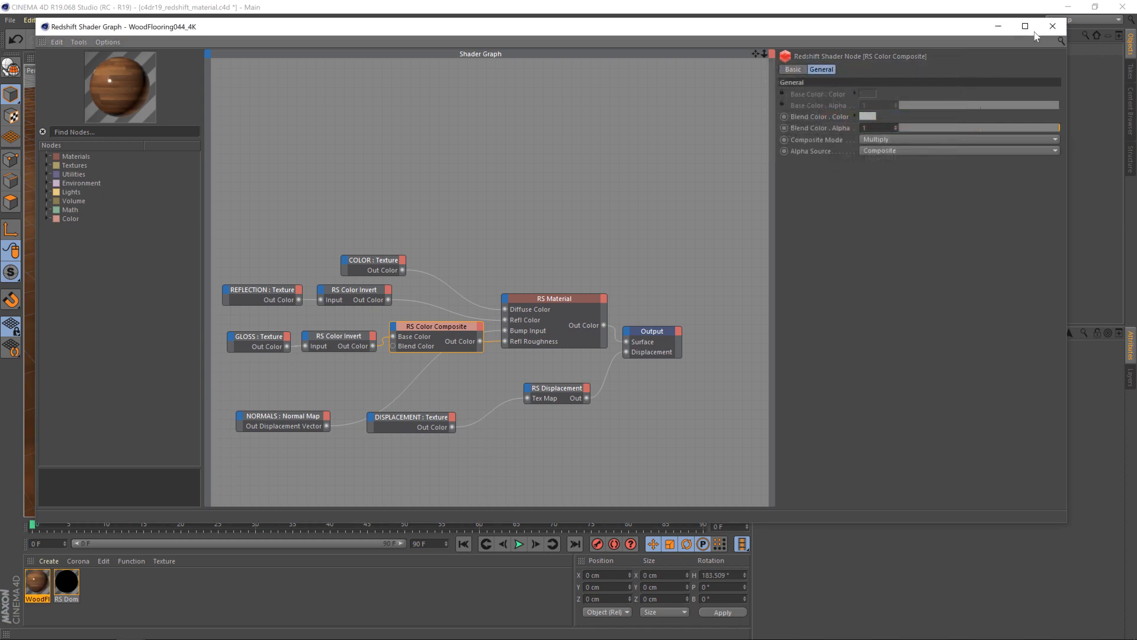
left_click(1050, 26)
left_click(288, 74)
left_click(295, 42)
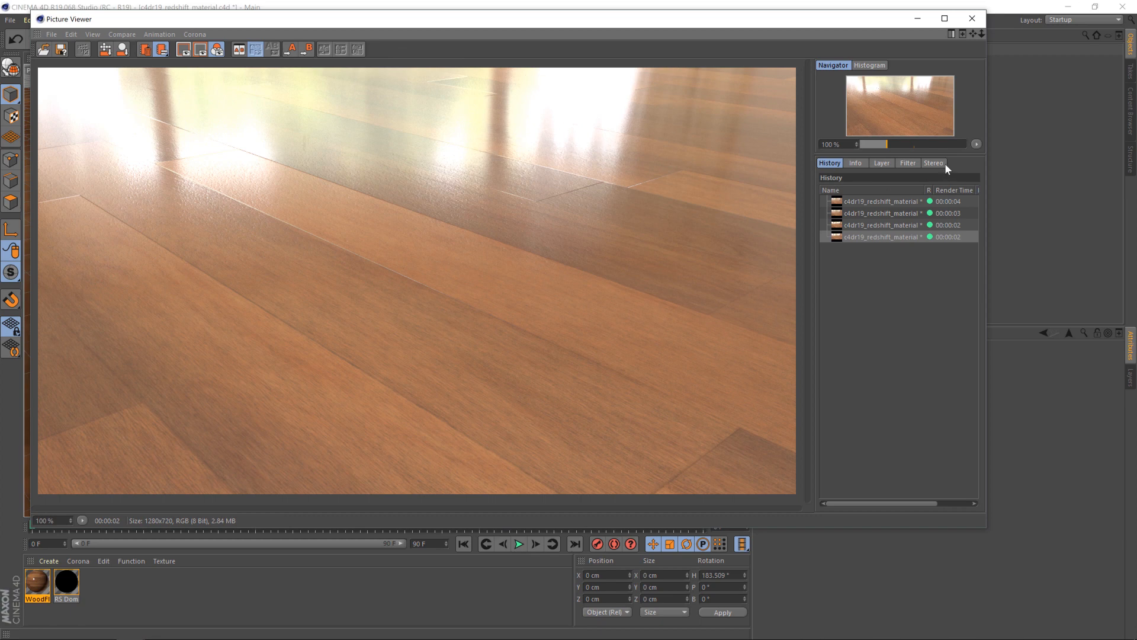
Try the Picture Viewer filter on the render with exposure lowered to about -0.7 and a raised white point
left_click(909, 163)
left_click(823, 187)
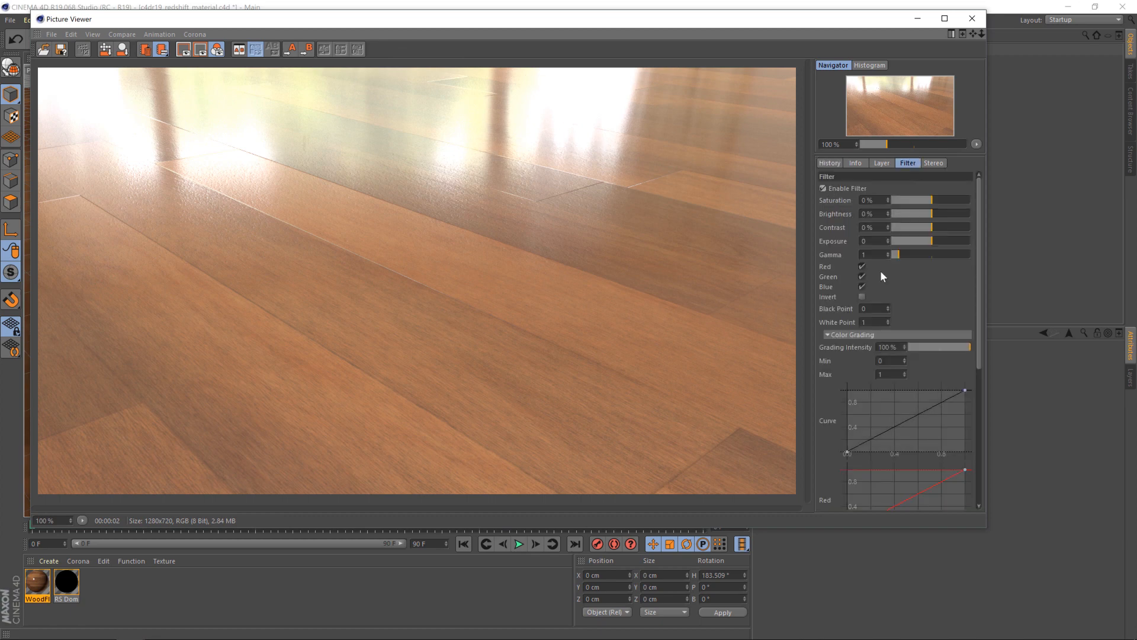
left_click_drag(912, 243, 930, 242)
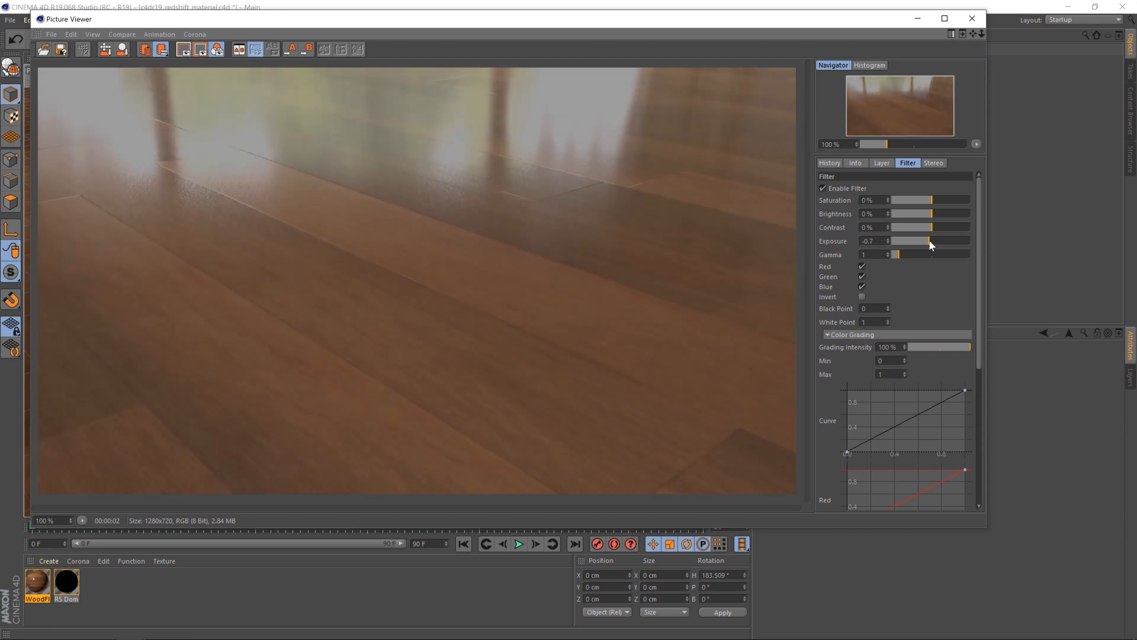
left_click_drag(889, 321, 888, 311)
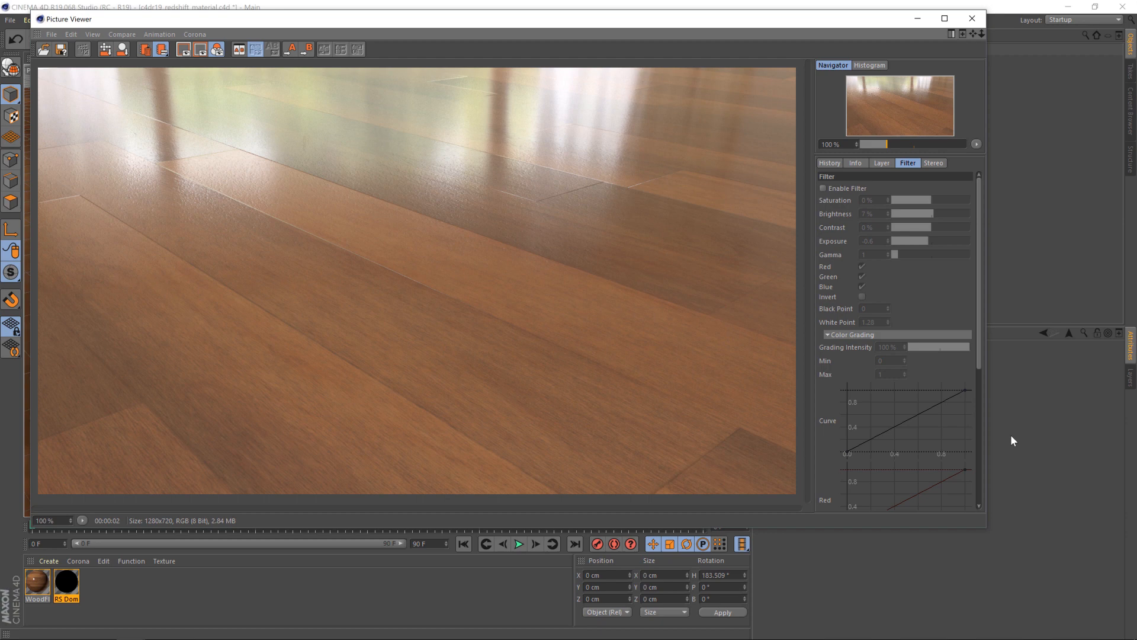
Compare the floor reflections in the first, intermediate and latest renders stored in the Picture Viewer history
left_click(830, 163)
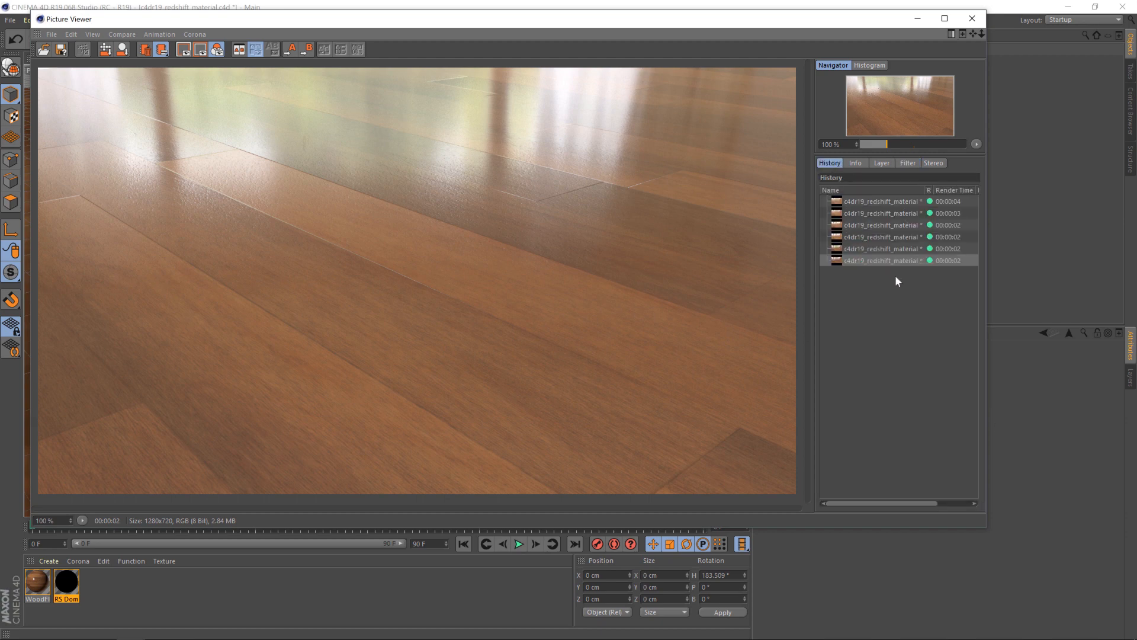
left_click(865, 201)
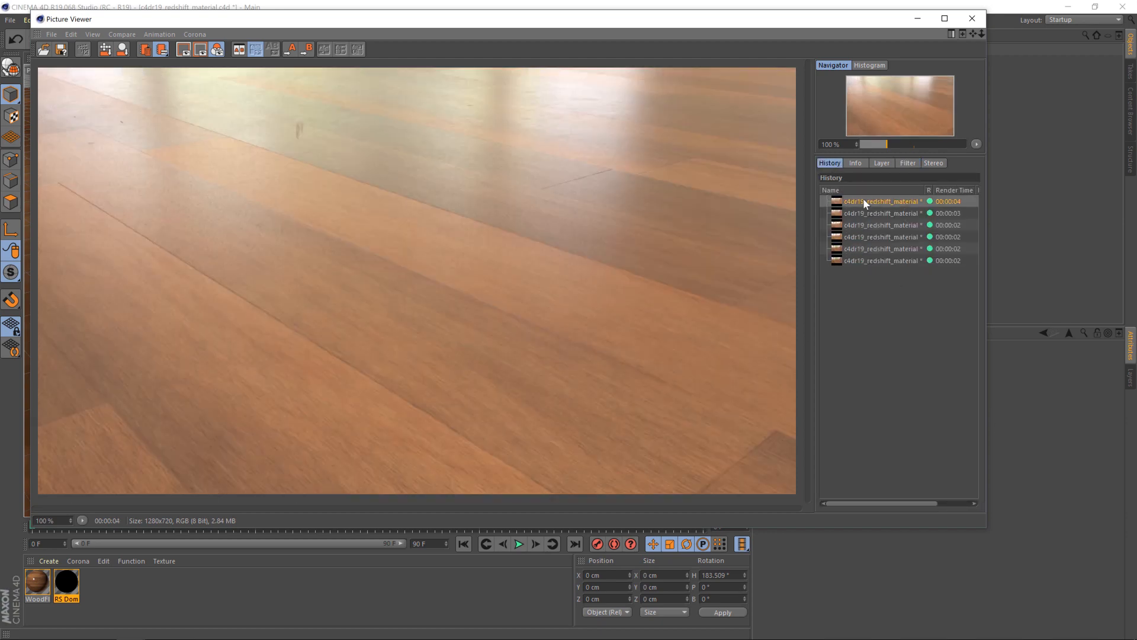
left_click(872, 258)
left_click(865, 202)
left_click(866, 237)
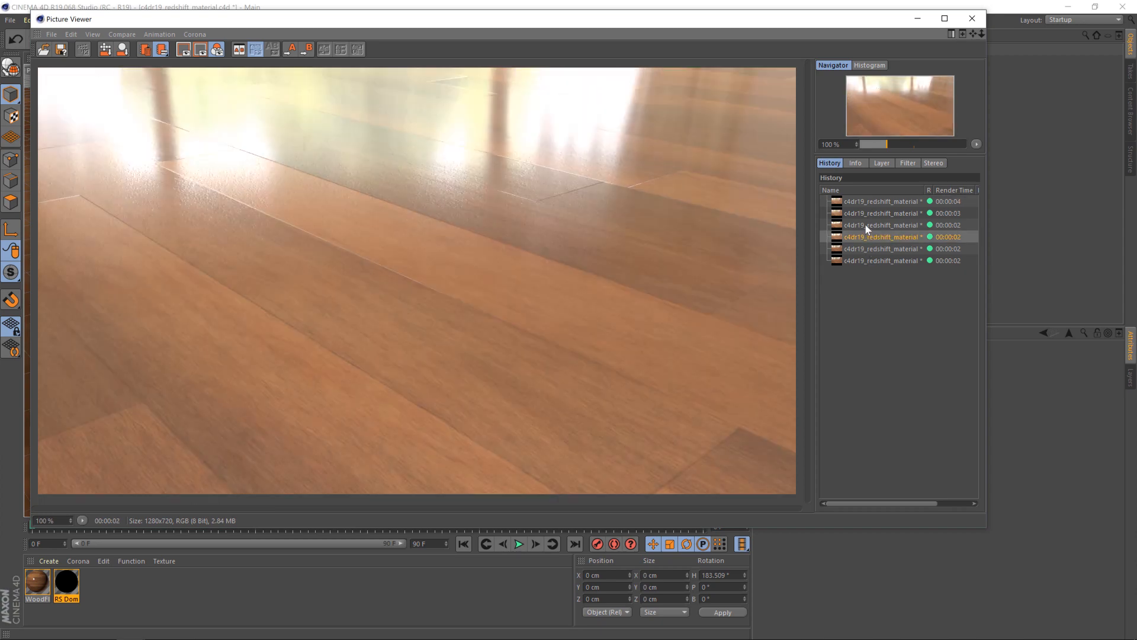
left_click(865, 223)
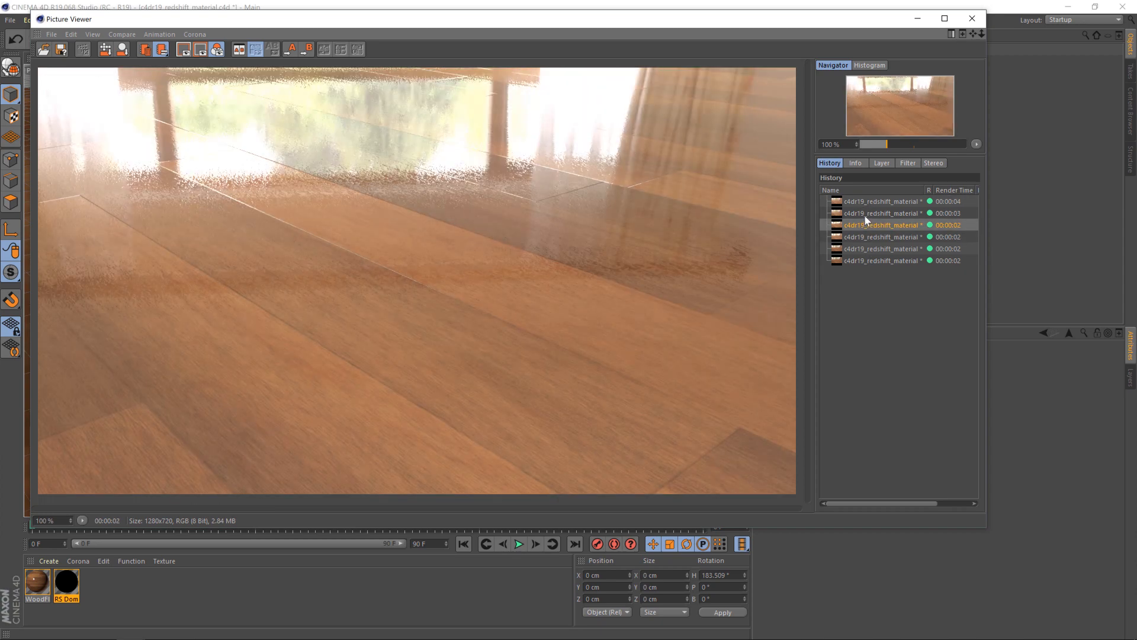
left_click(865, 213)
left_click(878, 261)
left_click(865, 214)
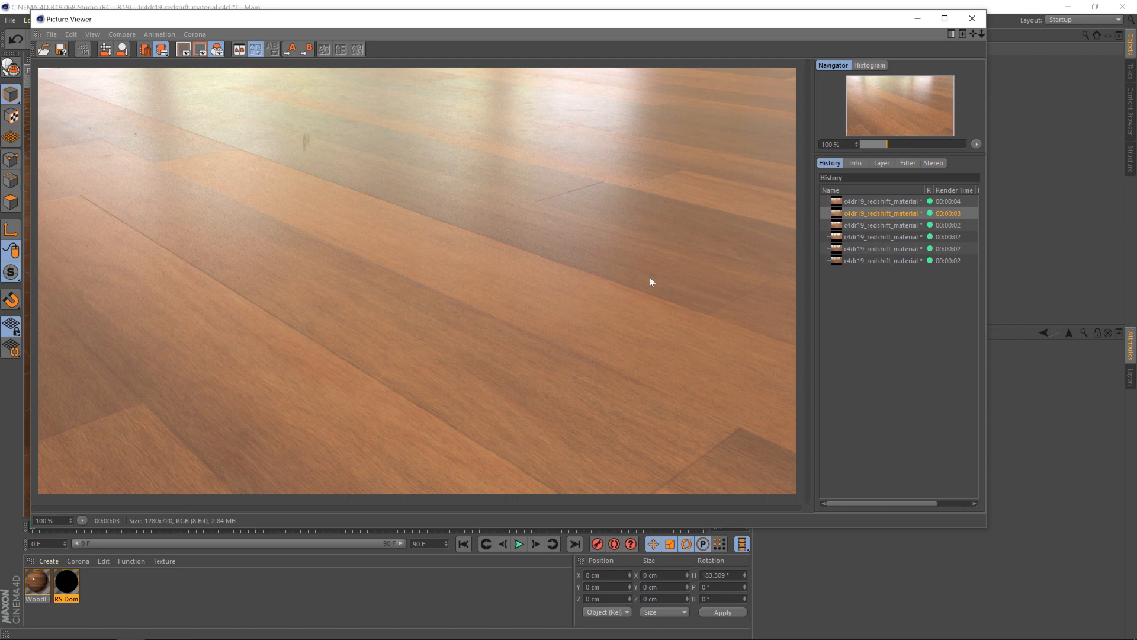
left_click(865, 261)
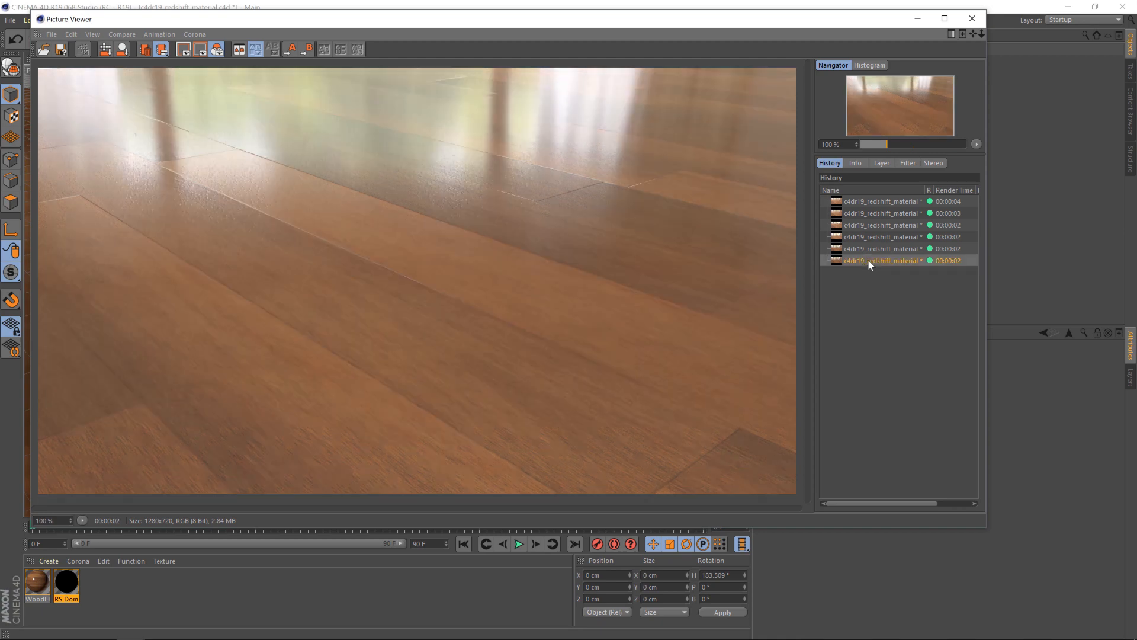